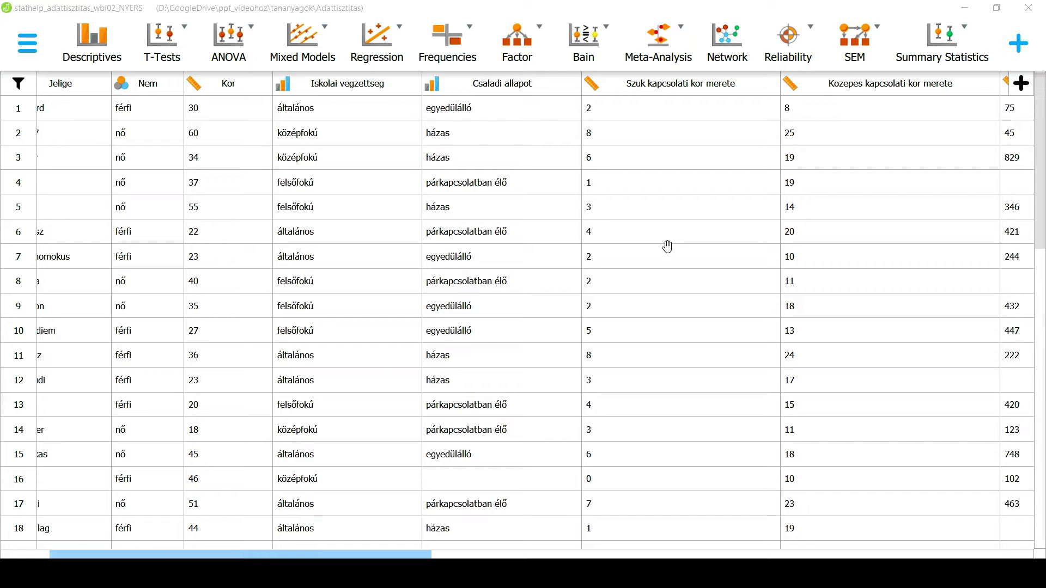
Create a Descriptive Statistics analysis with the variables Azonosito, Nem, Kor, Iskolai vegzettseg and Csaladi allapot.
left_click(98, 55)
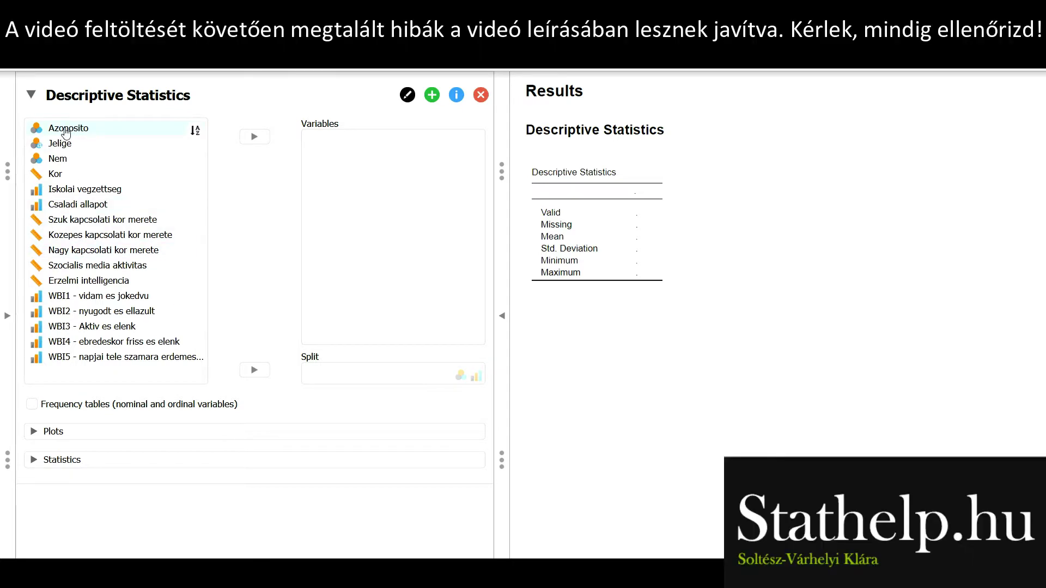
left_click(69, 131)
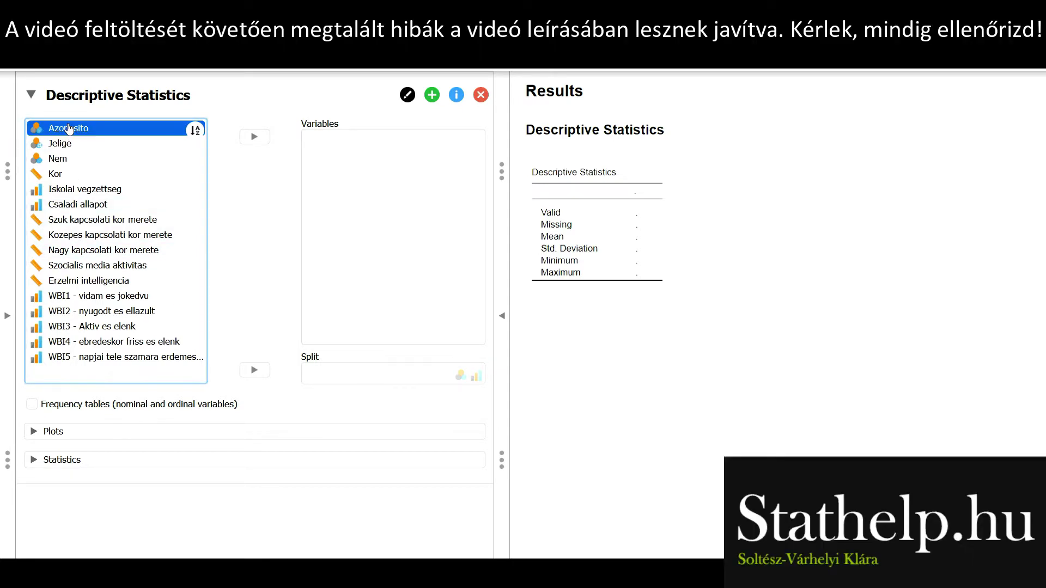
left_click(75, 159, "ctrl")
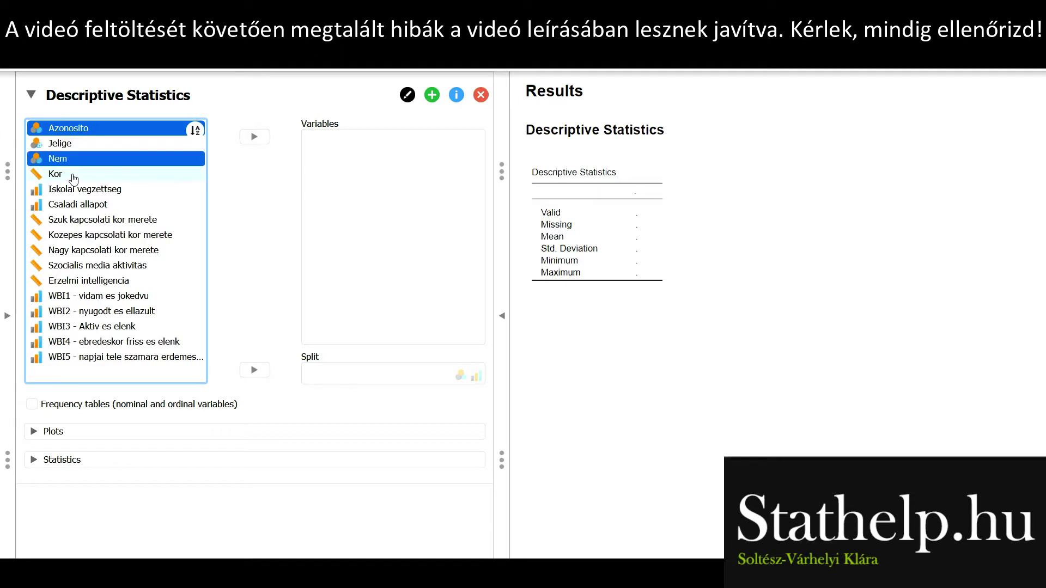
left_click(74, 174, "ctrl")
left_click(91, 191, "ctrl")
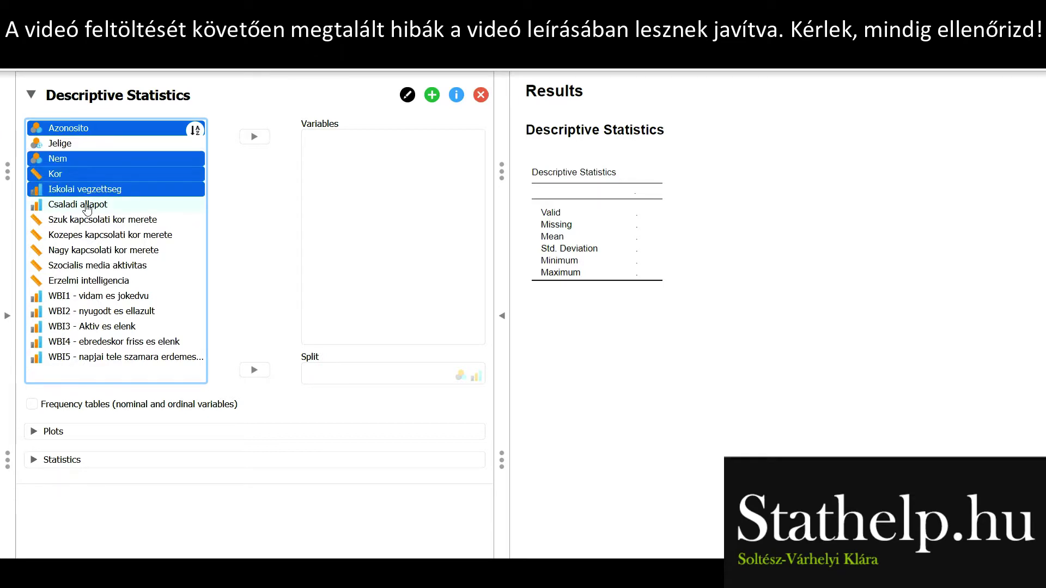
left_click(87, 206, "ctrl")
left_click(253, 143)
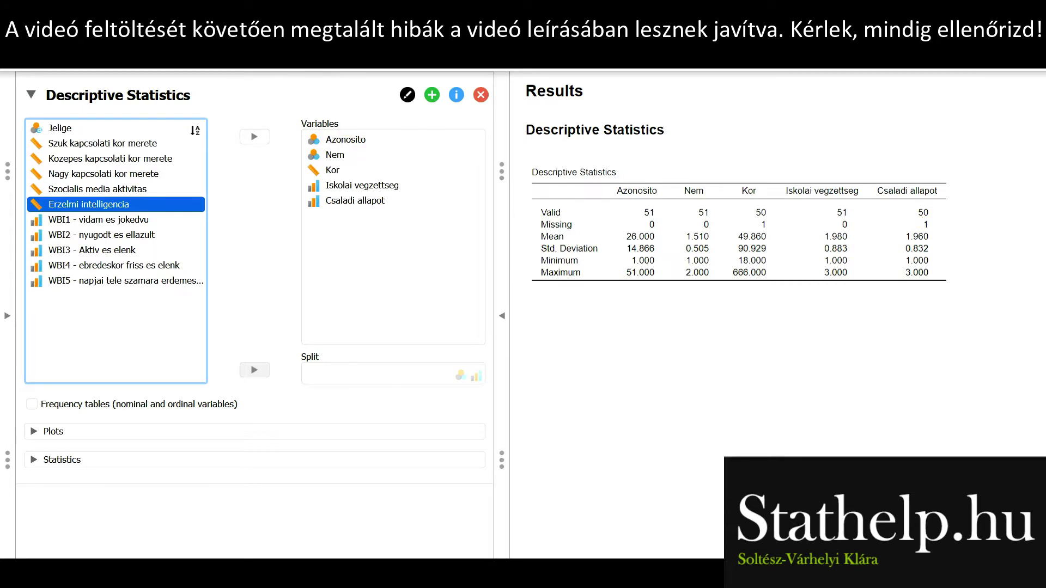
Add a second Descriptive Statistics analysis for the three kapcsolati kor merete variables, Szocialis media aktivitas and Erzelmi intelligencia.
left_click(82, 49)
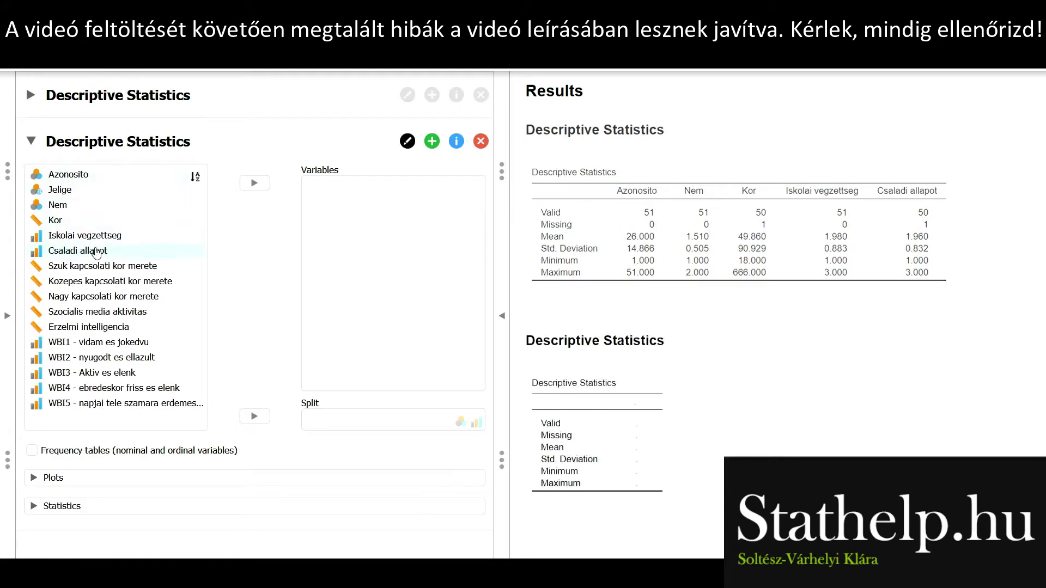
left_click(90, 267)
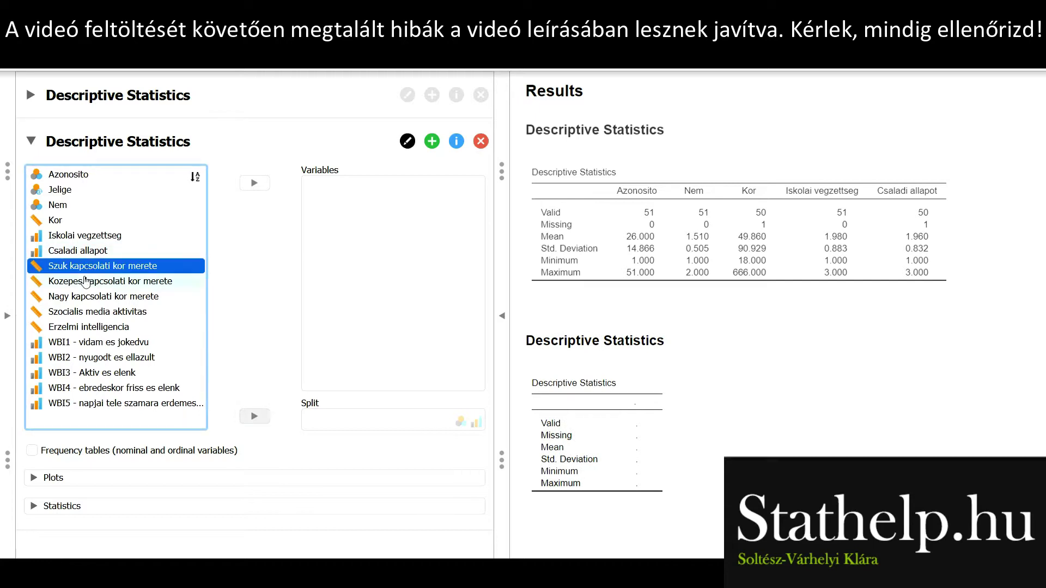
left_click_drag(86, 281, 86, 327)
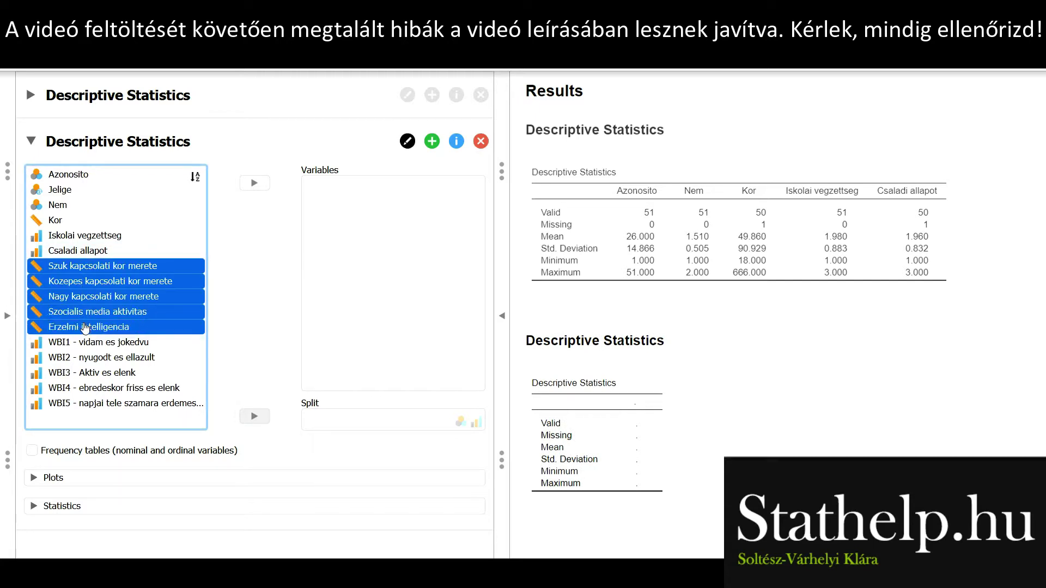
left_click(257, 185)
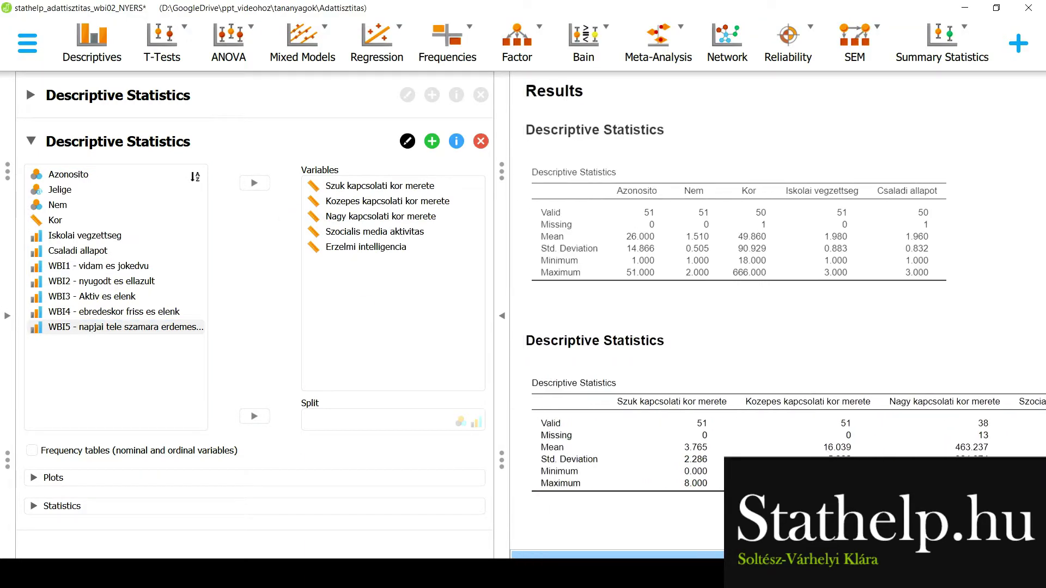
Add a third Descriptive Statistics analysis covering the five items WBI1 to WBI5.
left_click(106, 57)
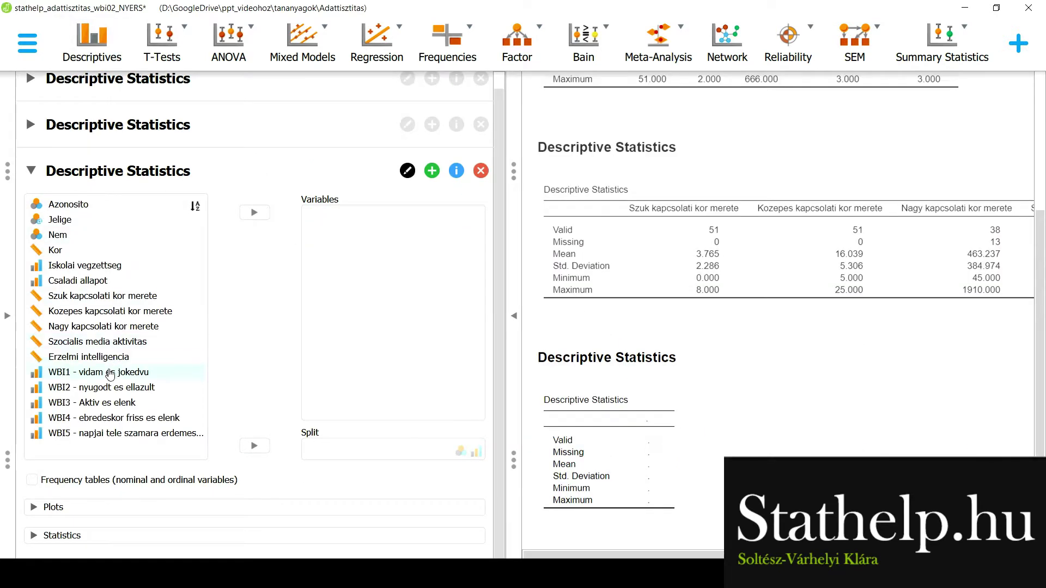
left_click(109, 374)
left_click(114, 435, "shift")
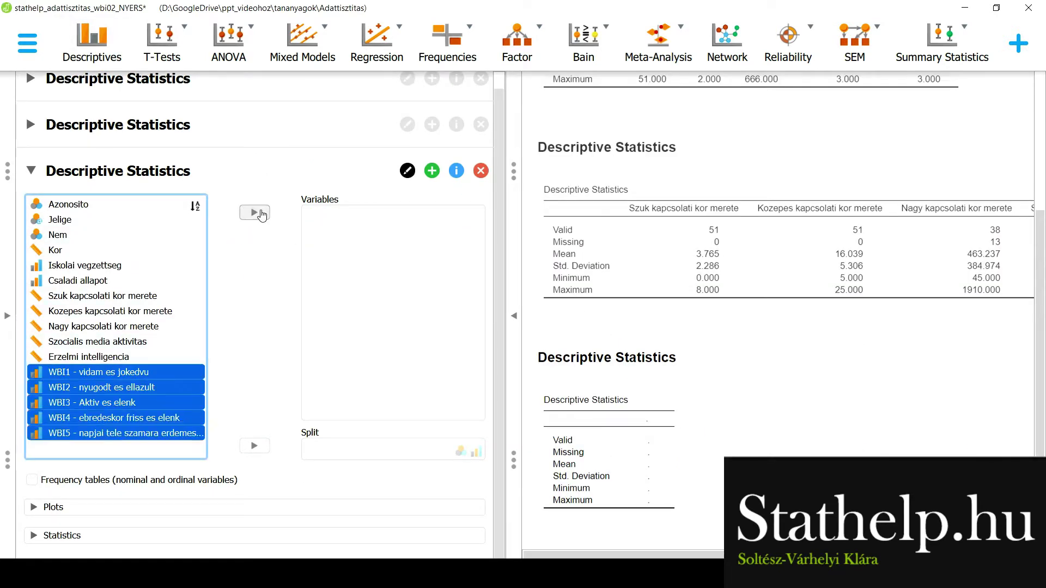
left_click(260, 214)
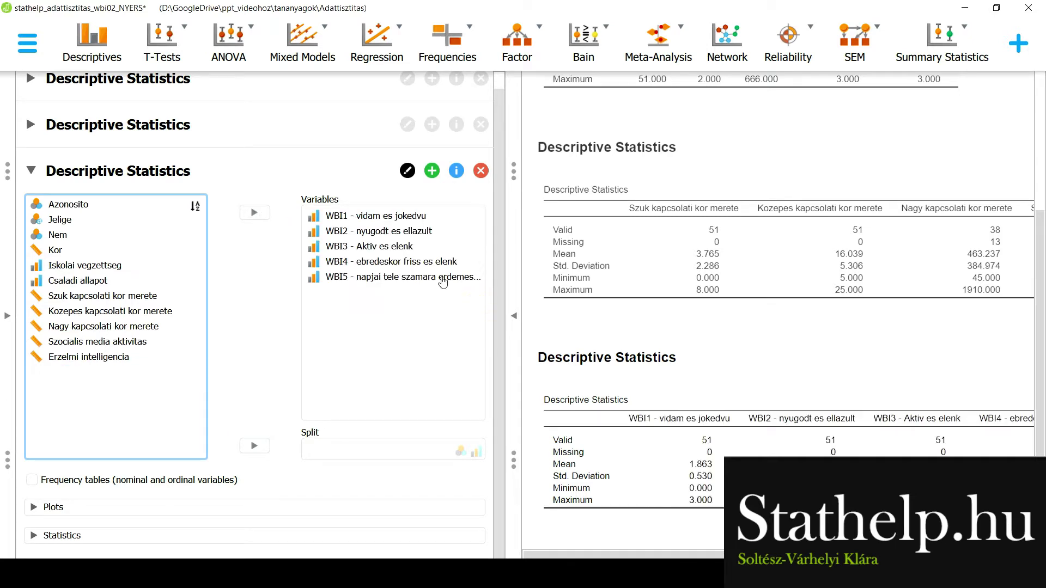
Show the results at full width and review the missing, minimum and maximum values in the descriptive tables.
left_click(513, 316)
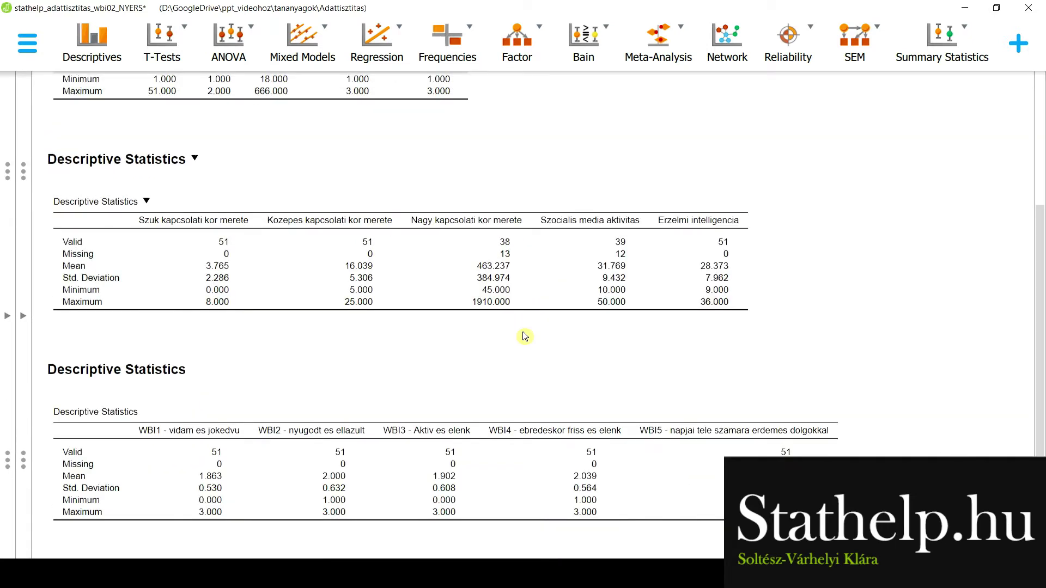
scroll(679, 365, "up", 3)
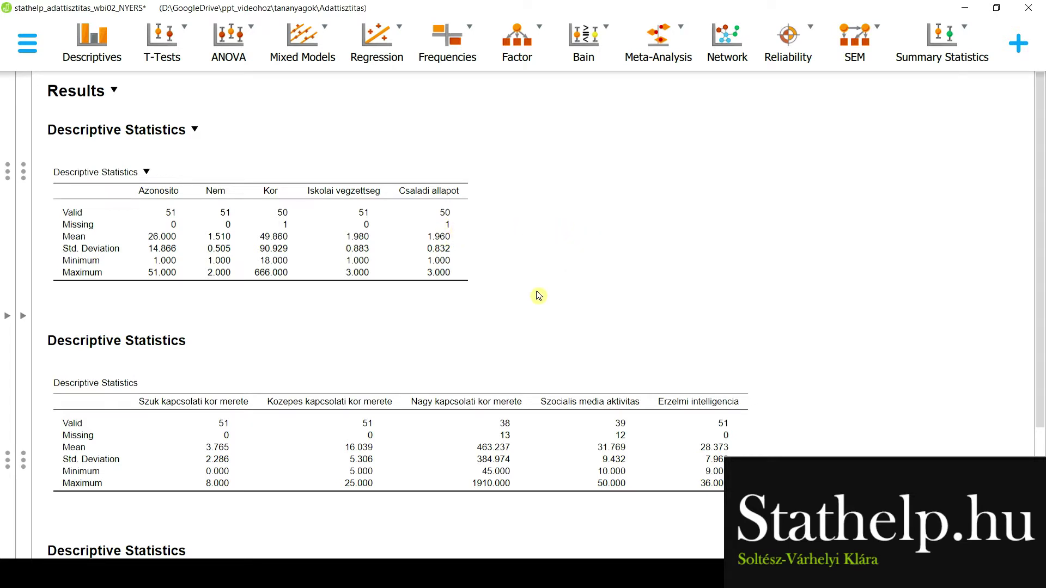
scroll(538, 296, "down", 3)
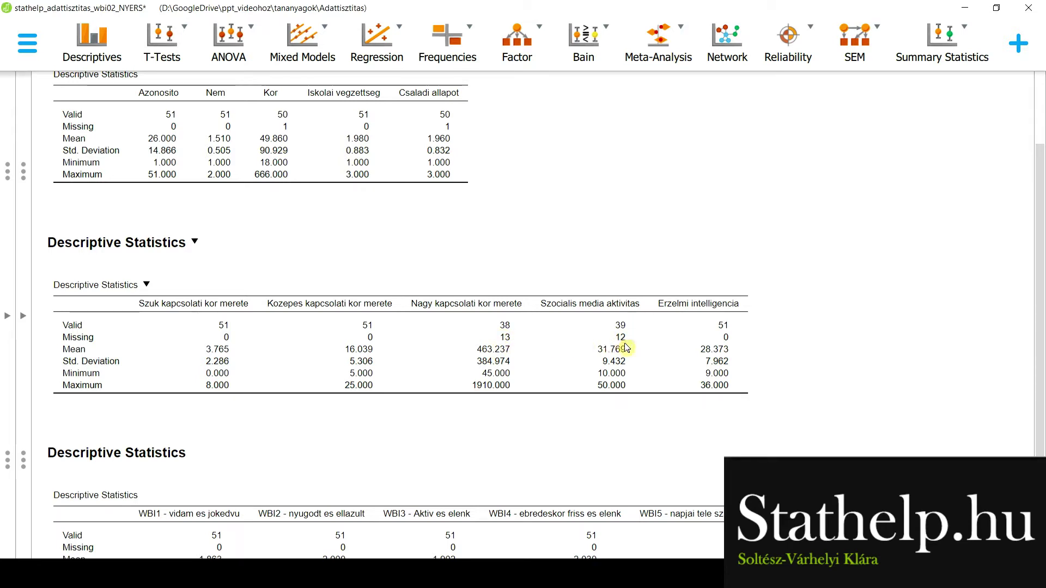
Open the source data in Excel from the data view and locate the Nagy kapcsolati kor merete and Szocialis media aktivitas columns.
left_click(10, 311)
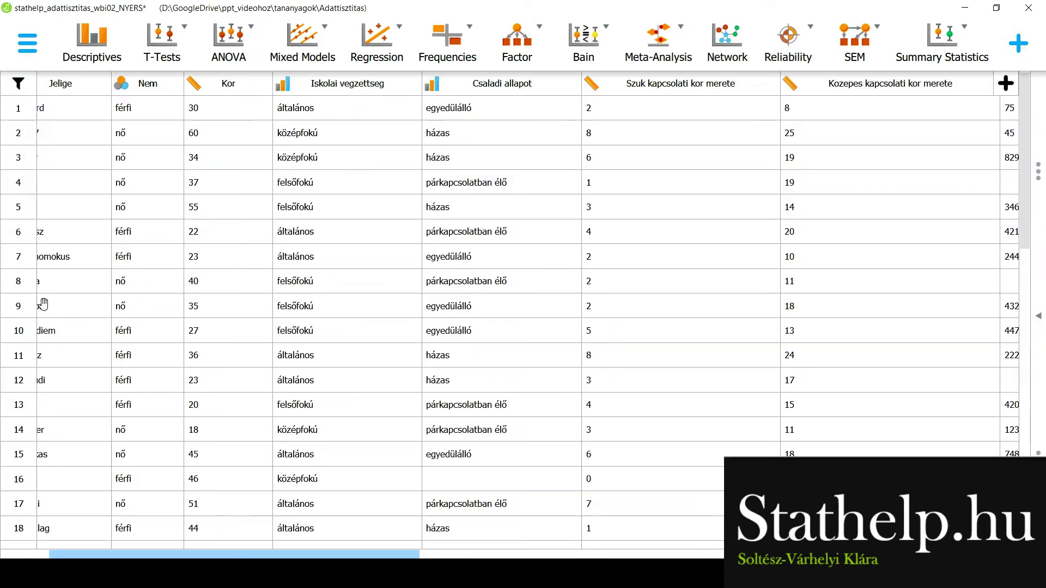
double_click(416, 326)
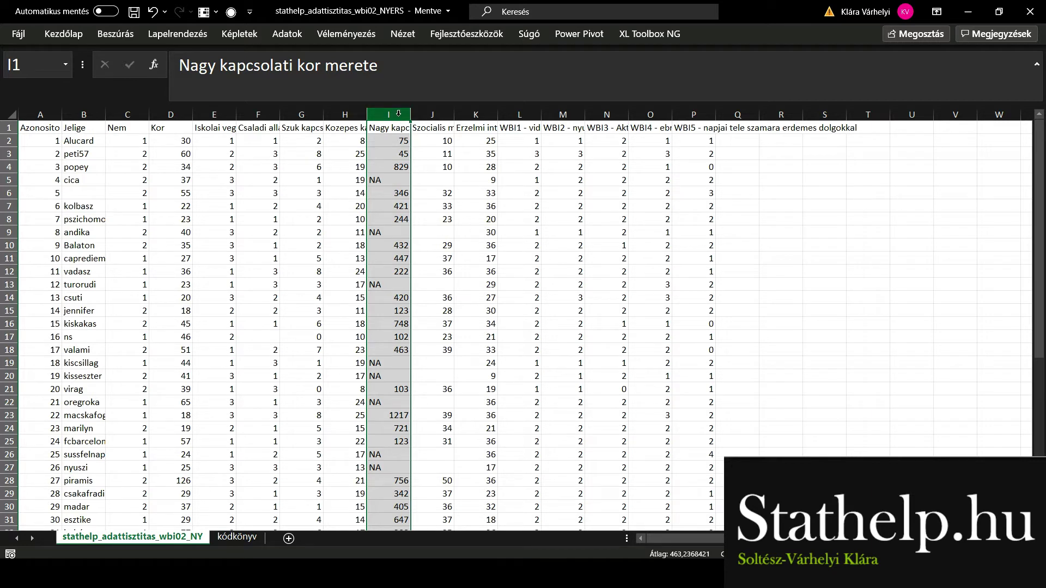
left_click_drag(398, 113, 431, 114)
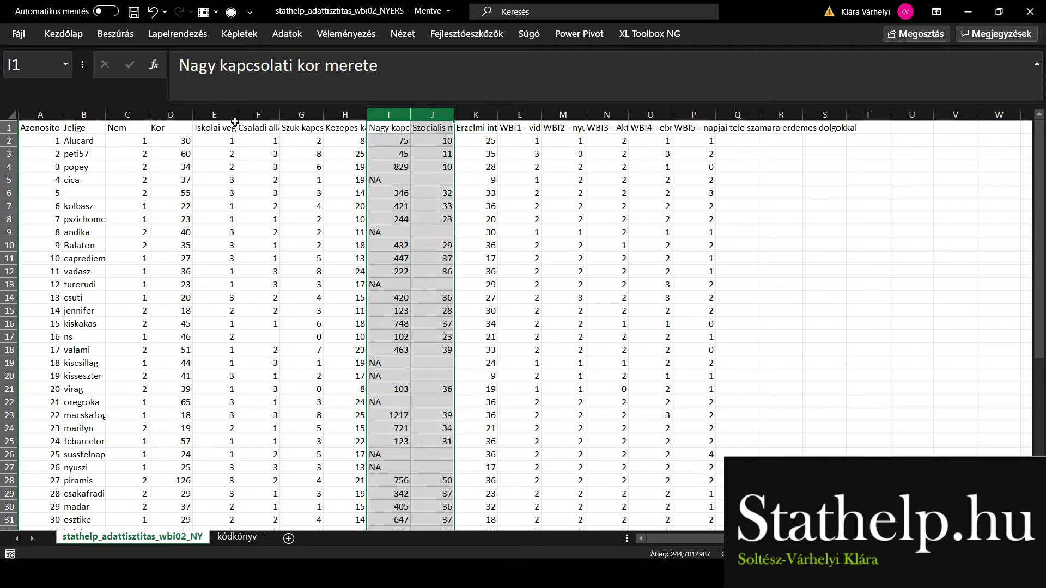
left_click(432, 193)
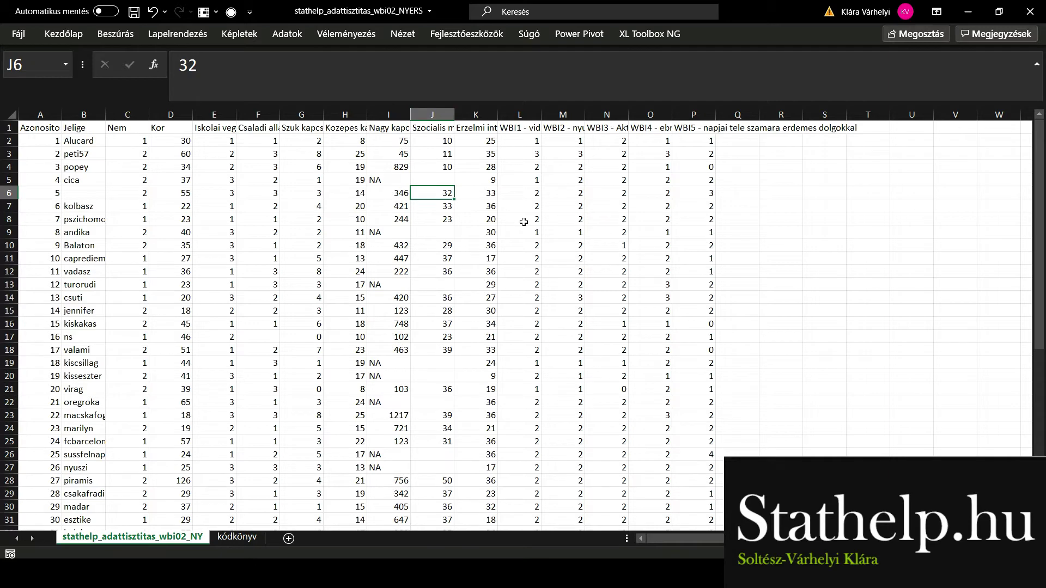
Compare the missing entries in the Nagy kapcsolati kor merete and Szocialis media aktivitas columns, down to the last record in row 52.
scroll(436, 240, "down", 6)
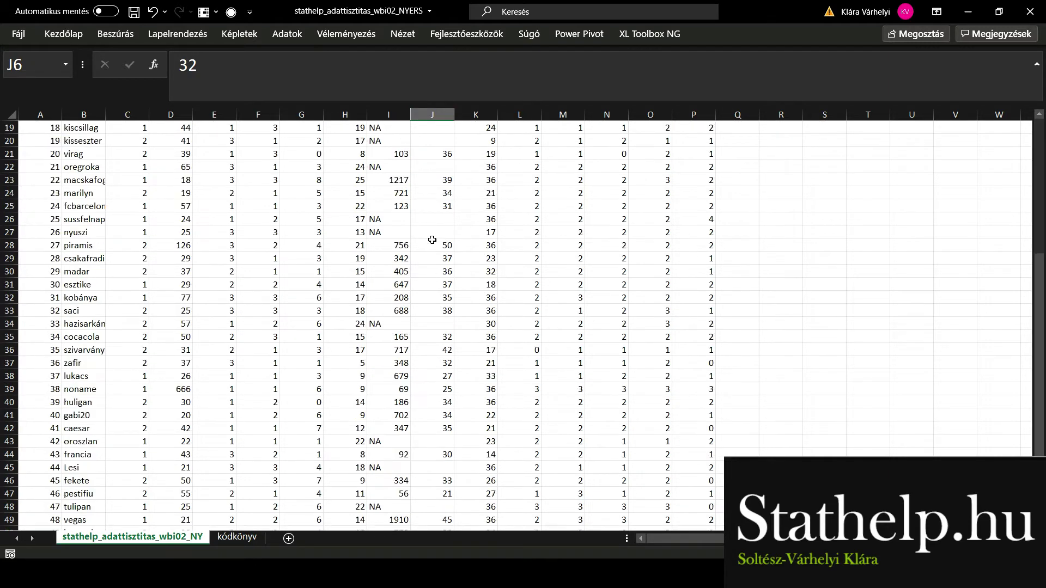
scroll(432, 240, "up", 6)
left_click_drag(386, 182, 433, 182)
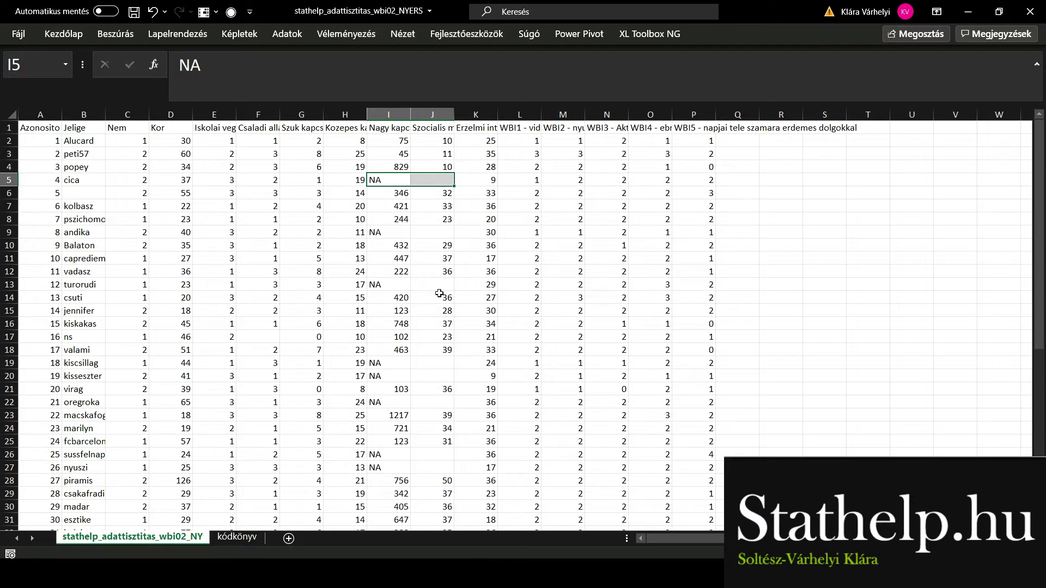
scroll(426, 334, "down", 7)
scroll(425, 334, "down", 2)
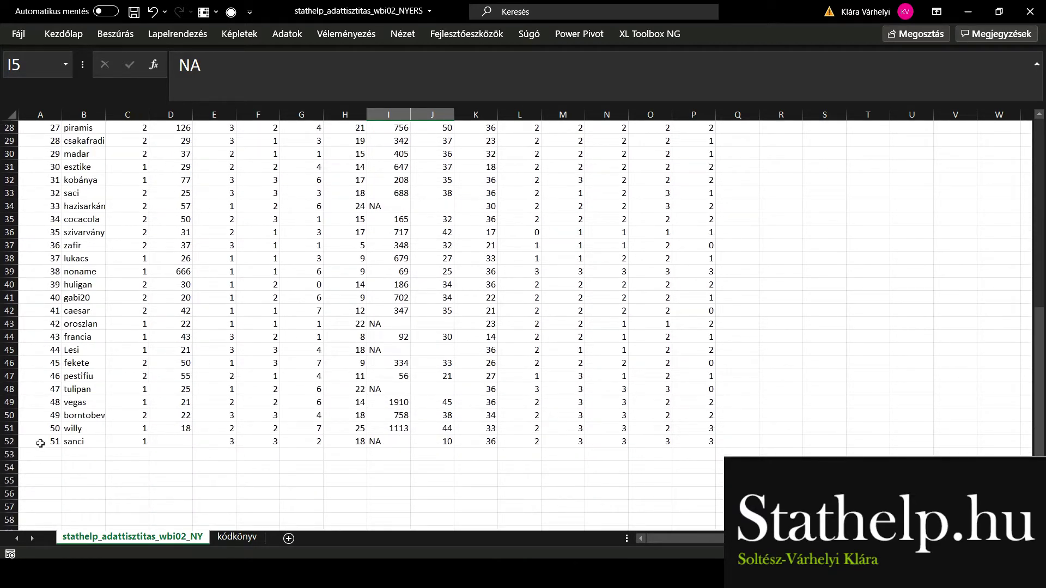
key("ctrl+Down")
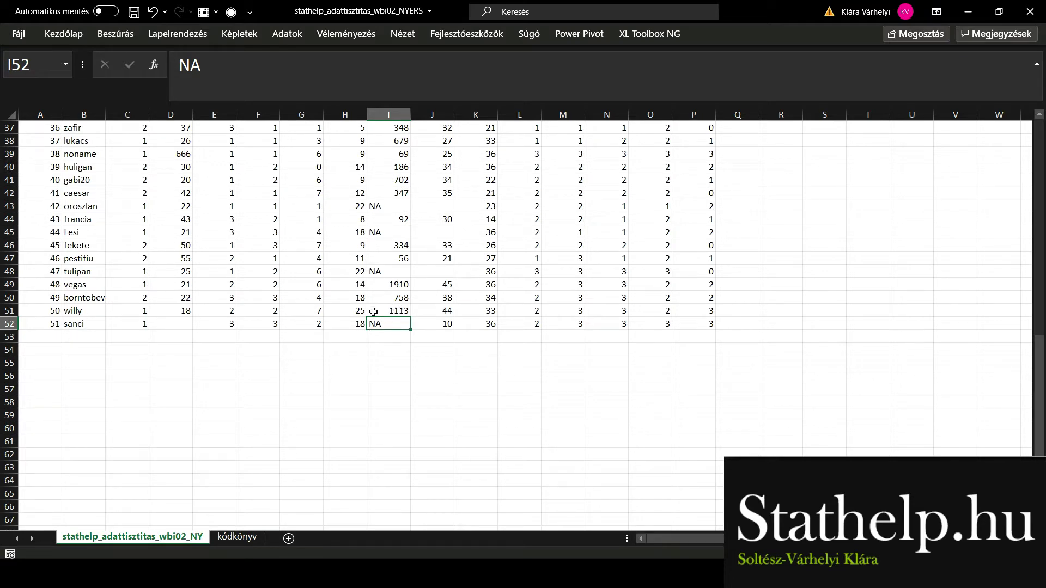
left_click(444, 324)
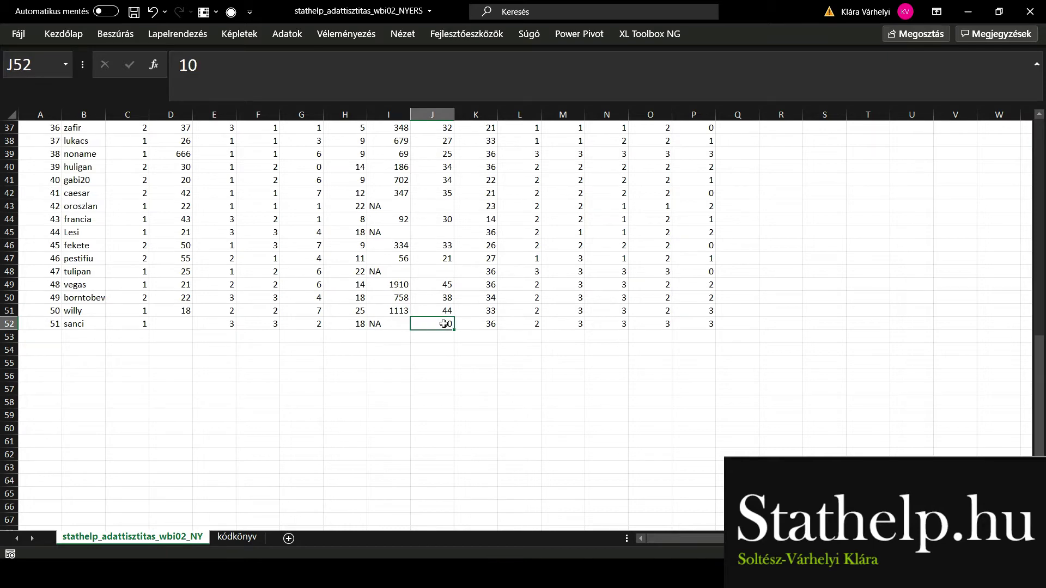
scroll(444, 324, "up", 12)
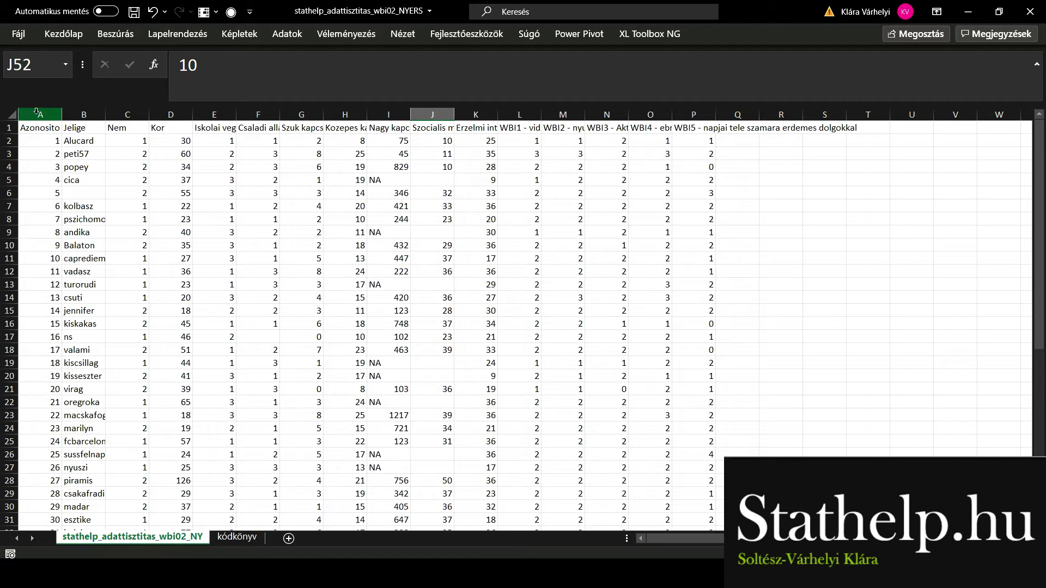
Sort columns A to P by Nagy kapcsolati kor merete, with Szocialis media aktivitas as second level, both from smallest to largest.
left_click_drag(35, 111, 707, 130)
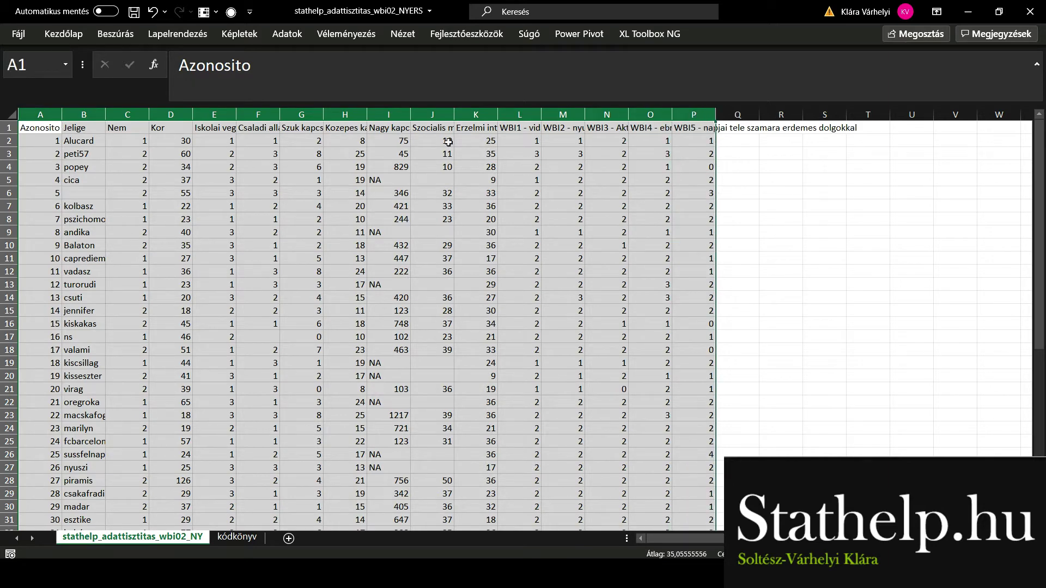
left_click(64, 34)
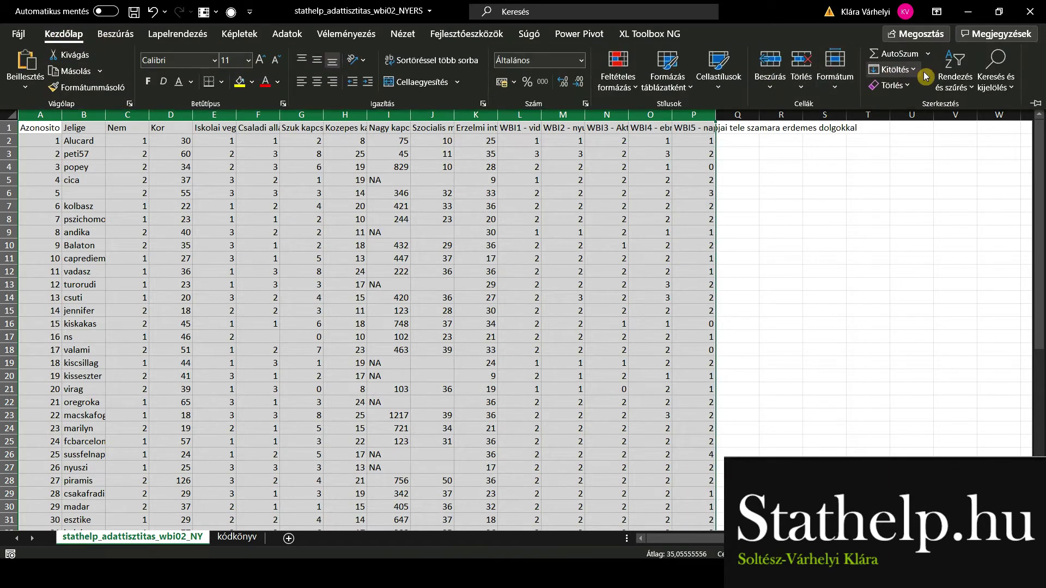
left_click(955, 76)
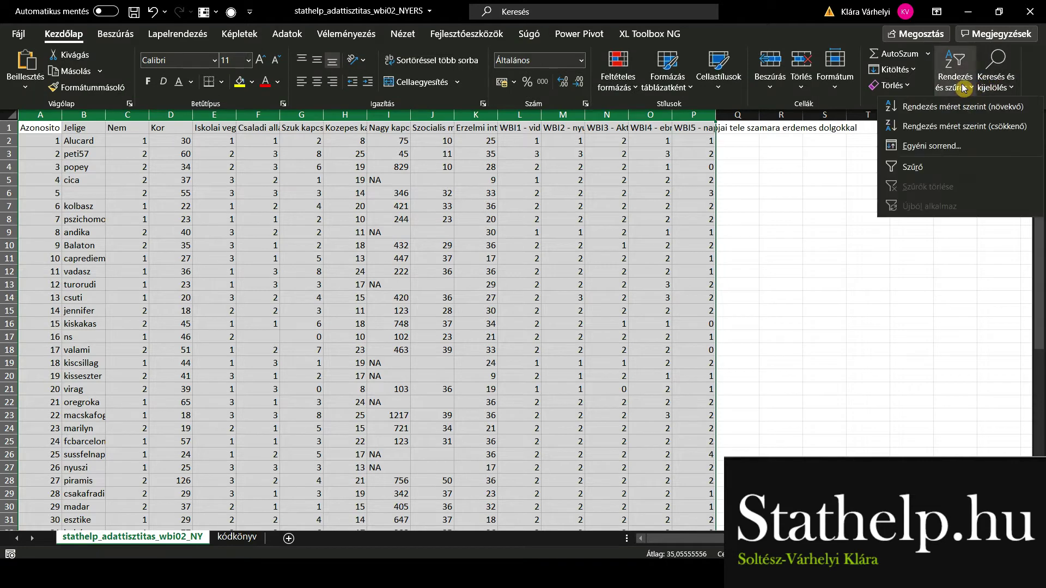
left_click(943, 155)
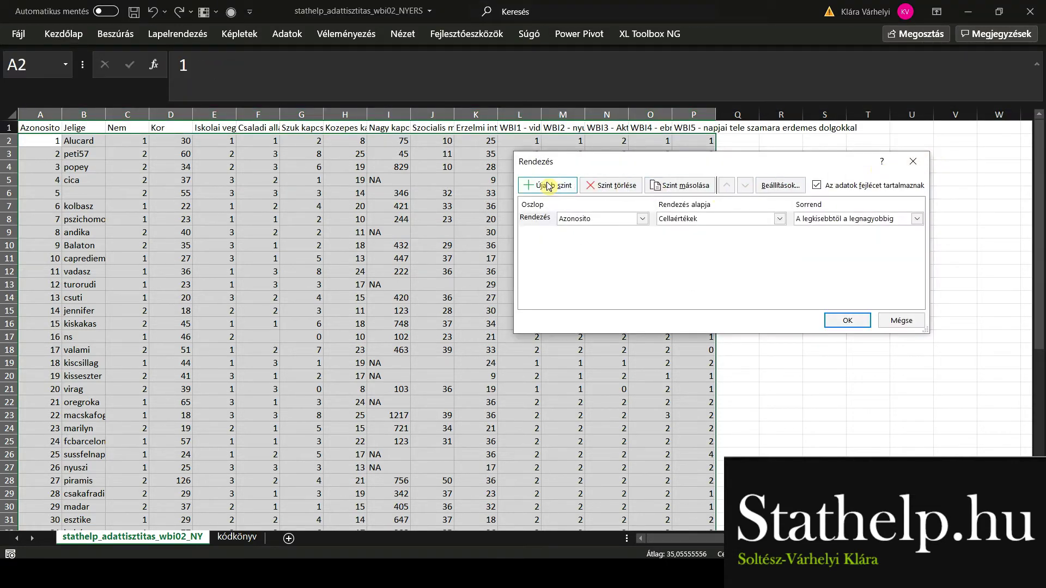
left_click(599, 219)
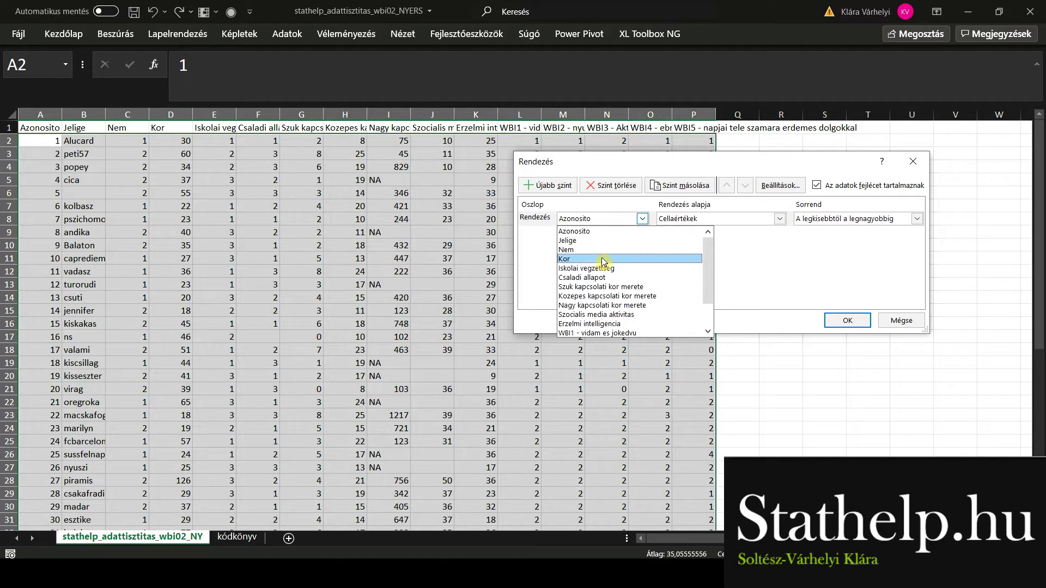
left_click(606, 305)
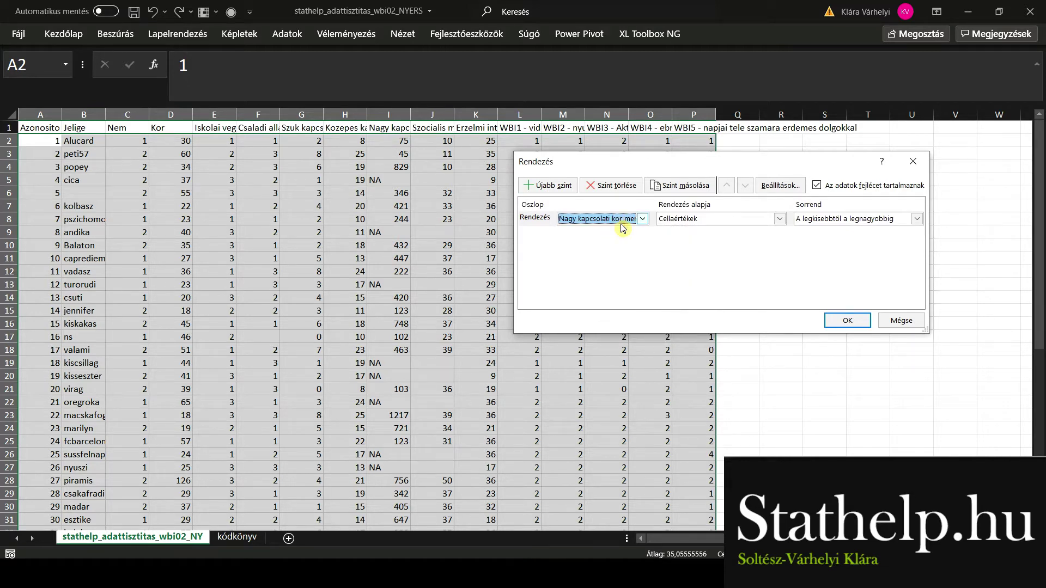
left_click(551, 187)
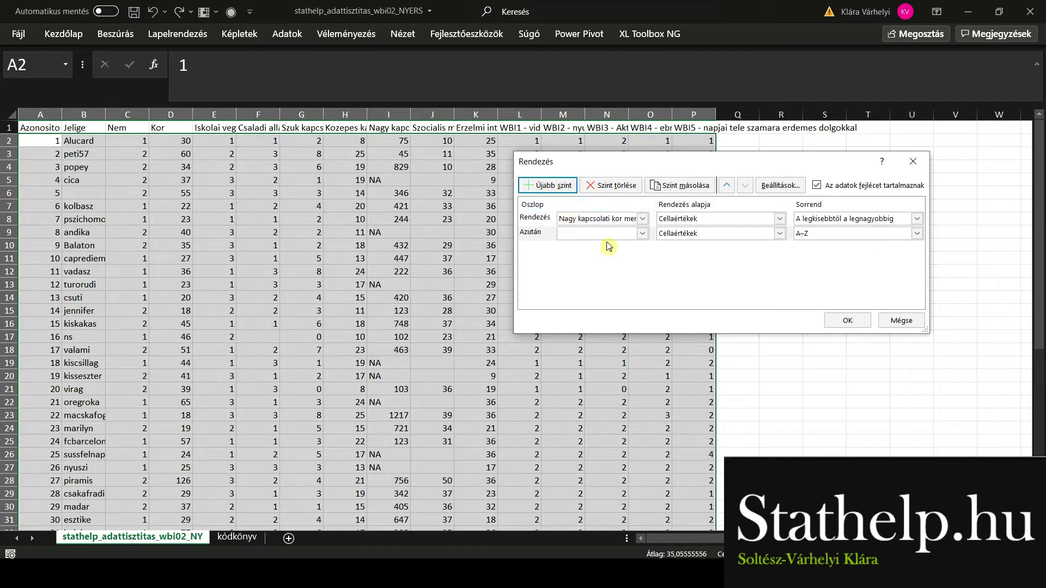
left_click(643, 234)
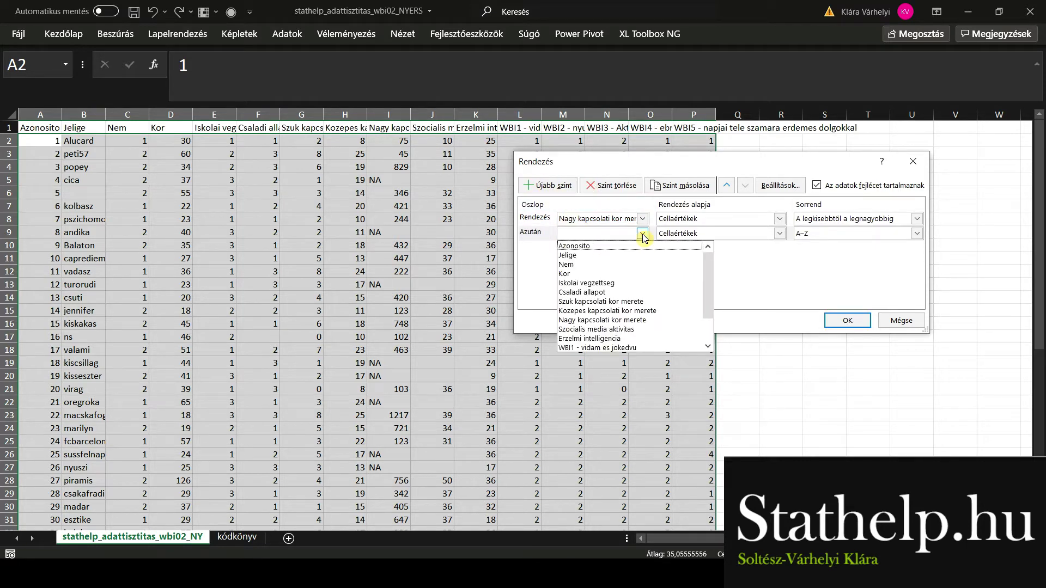
left_click(609, 330)
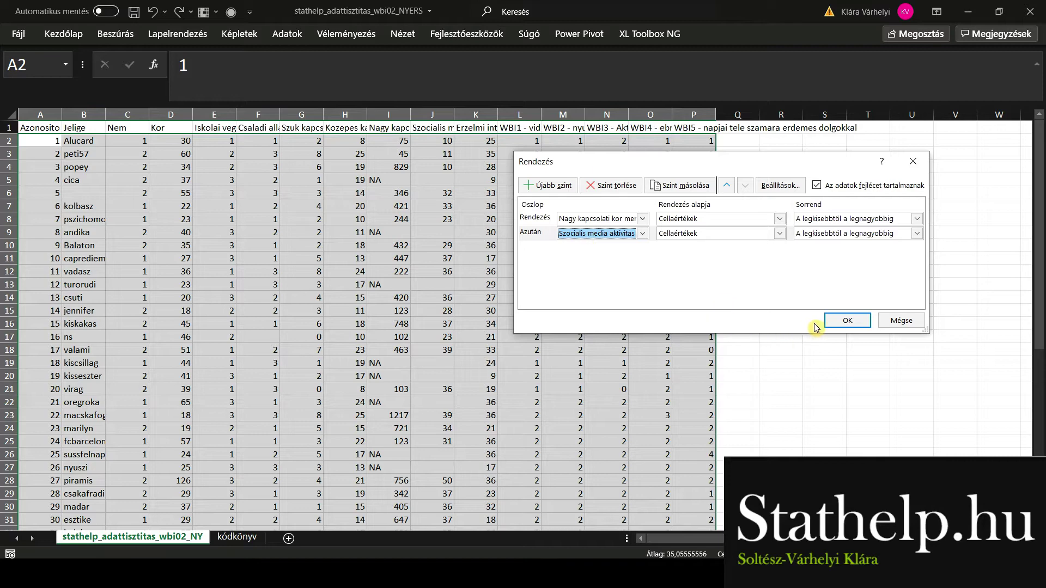
left_click(844, 327)
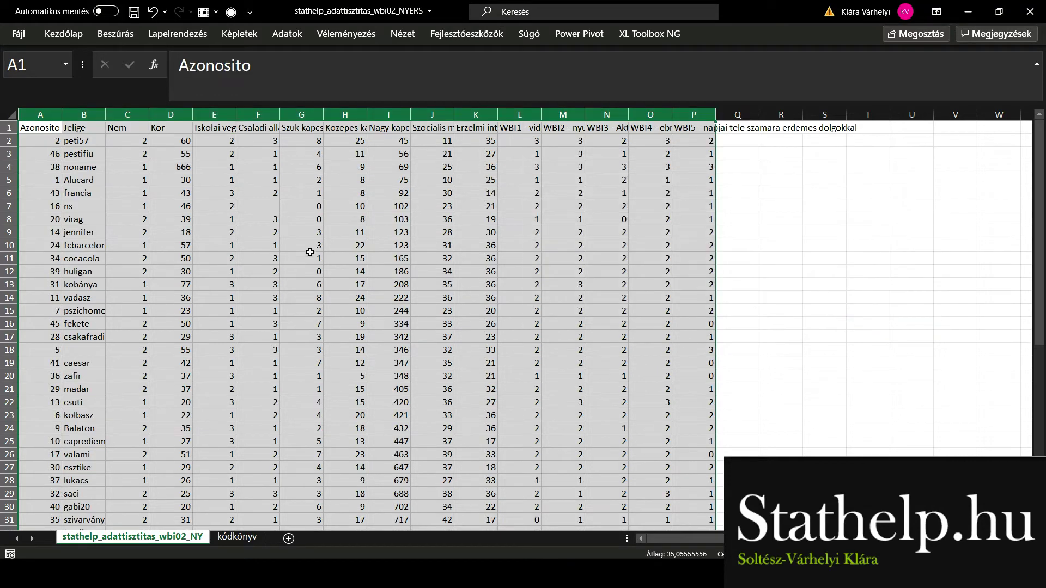
Clear the Szocialis media aktivitas value in row 40, the sanci record whose Nagy kapcsolati kor merete is NA.
scroll(378, 261, "down", 10)
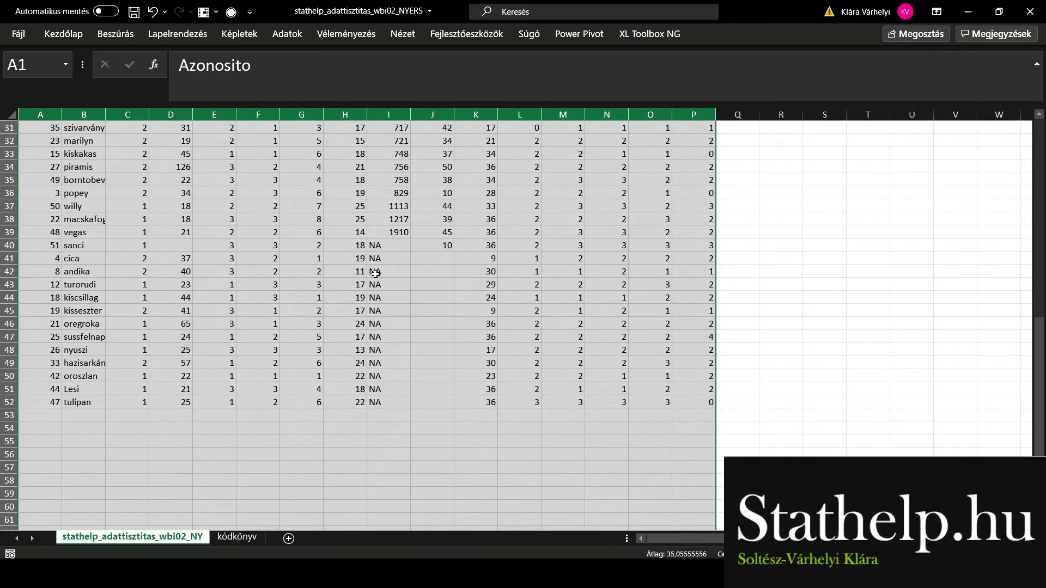
left_click_drag(382, 249, 384, 404)
left_click(443, 248)
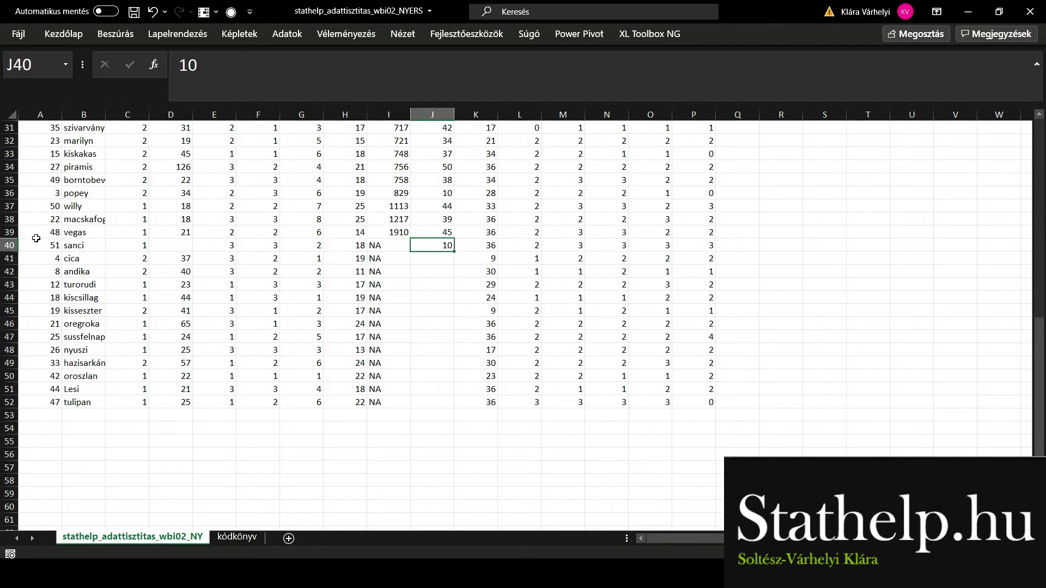
left_click_drag(36, 246, 444, 246)
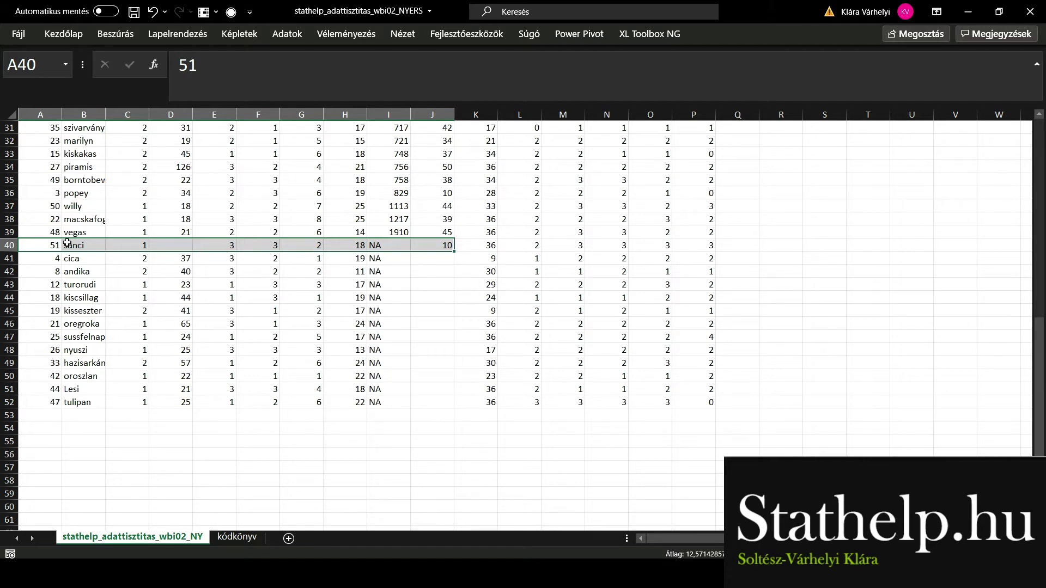
left_click(86, 246)
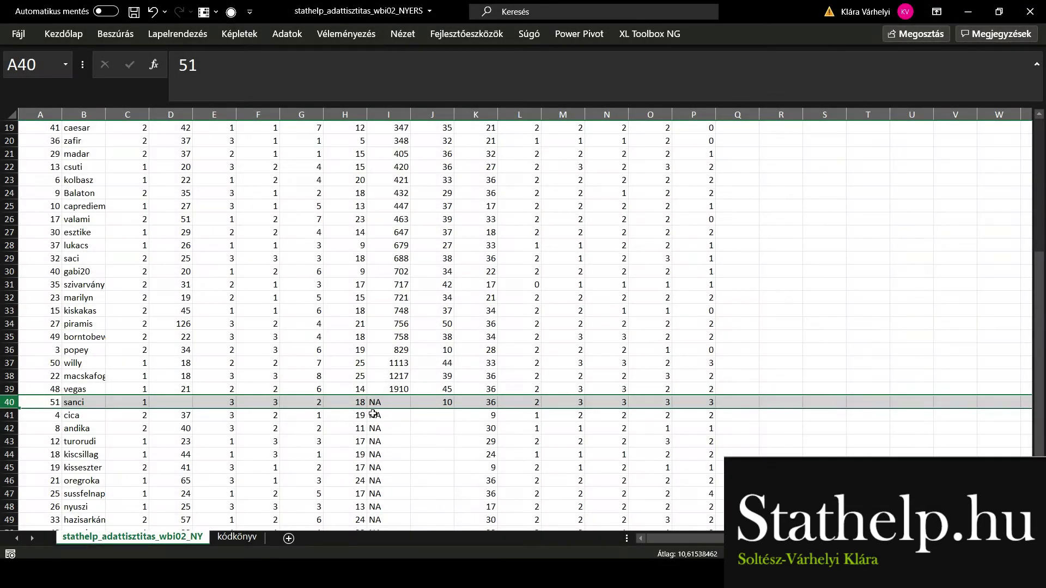
left_click(433, 402)
key("Delete")
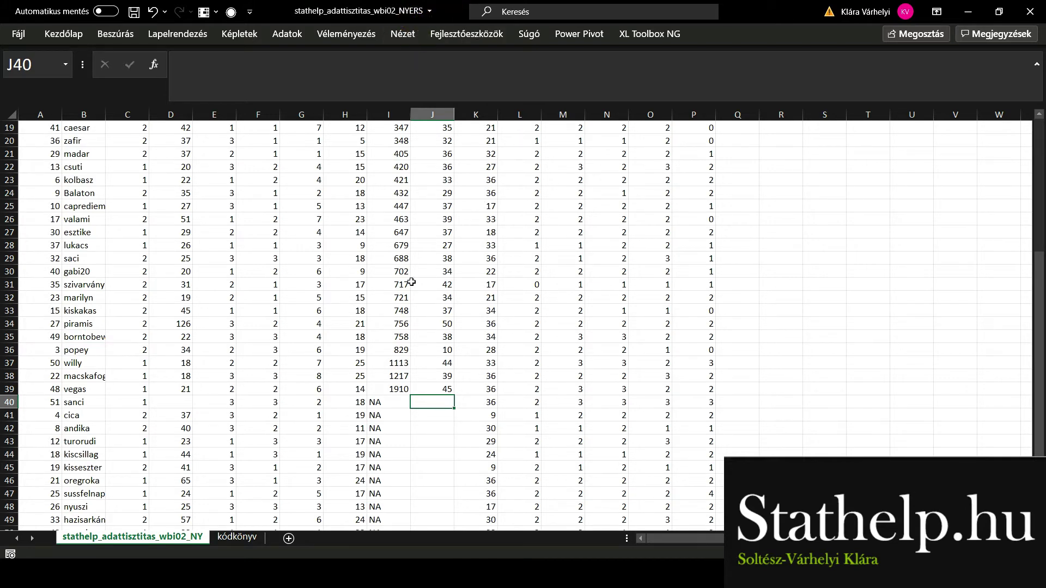
Save the active sheet as a separate CSV UTF-8 file named stathelp_adattisztitas_wbi03_TISZTITAS in the Adattisztitas folder.
left_click(18, 36)
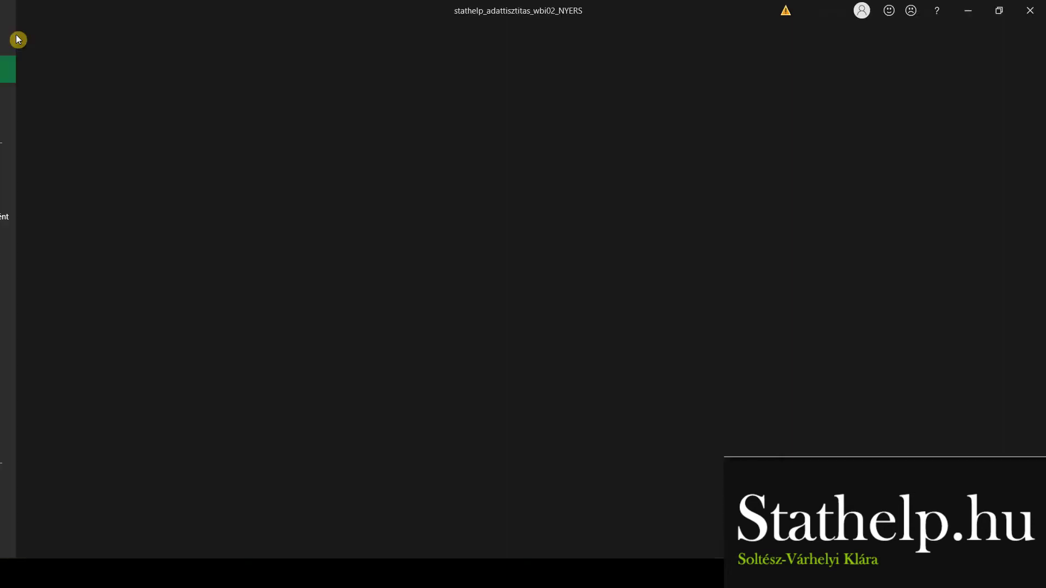
left_click(63, 223)
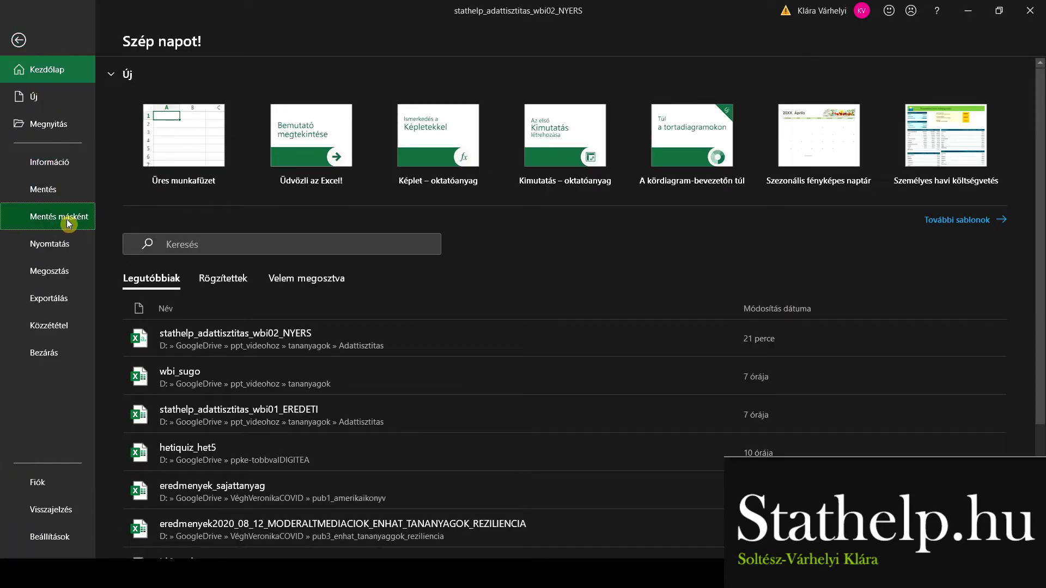
left_click(475, 103)
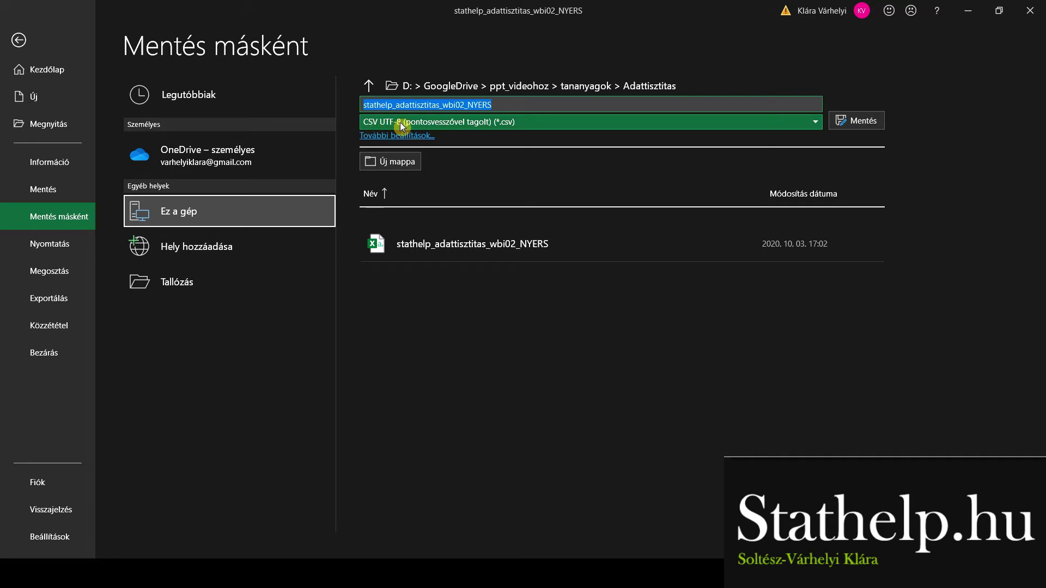
left_click(465, 103)
key("shift+Left")
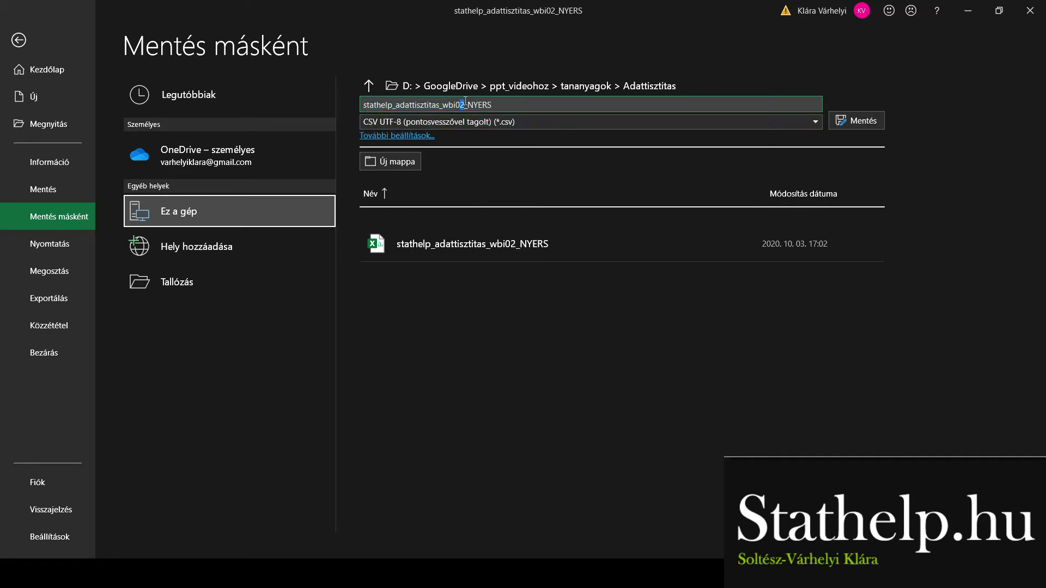
type("3")
key("Right")
key("shift+End")
type("TISZ")
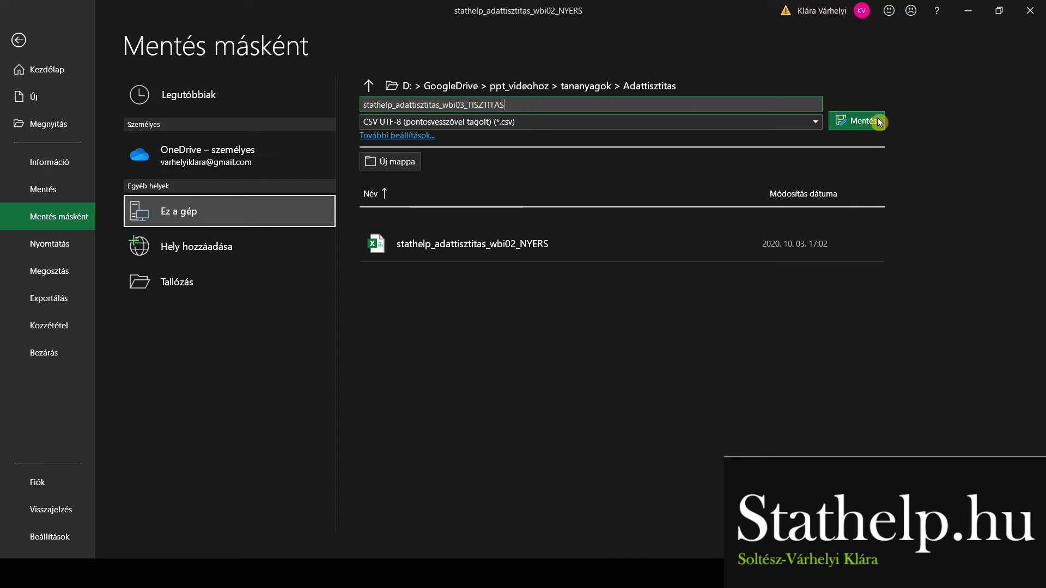
left_click(858, 120)
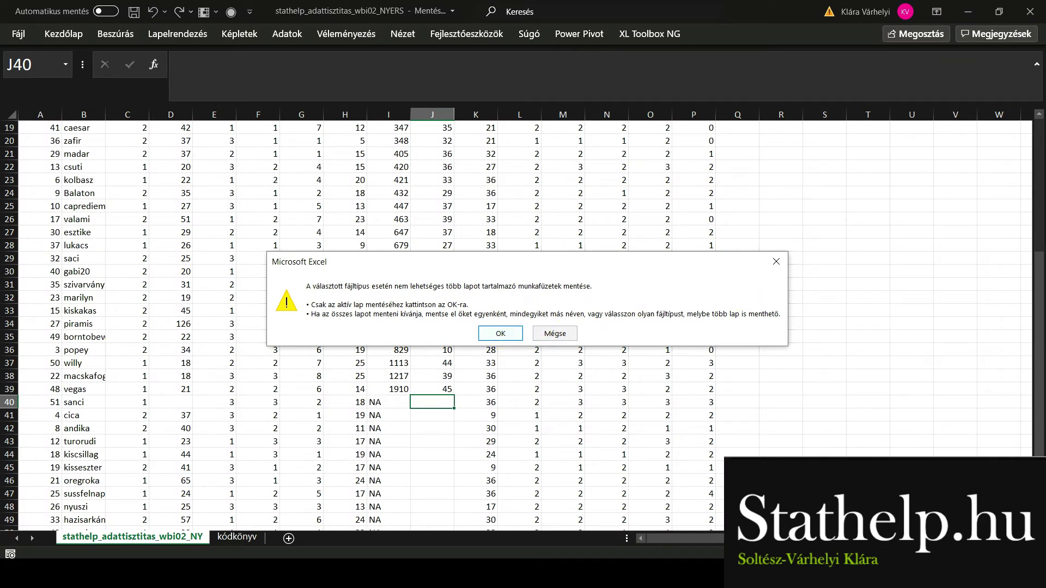
left_click(504, 330)
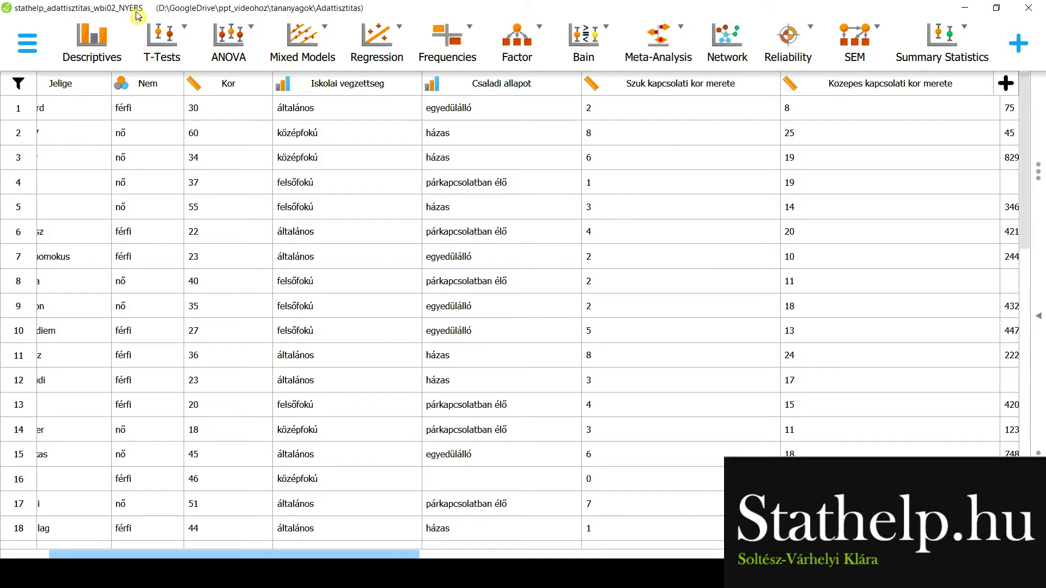
Switch to JASP and save the analysis under the new name stathelp_adattisztitas_wbi03_TISZTITAS in the Adattisztitas folder.
left_click(27, 43)
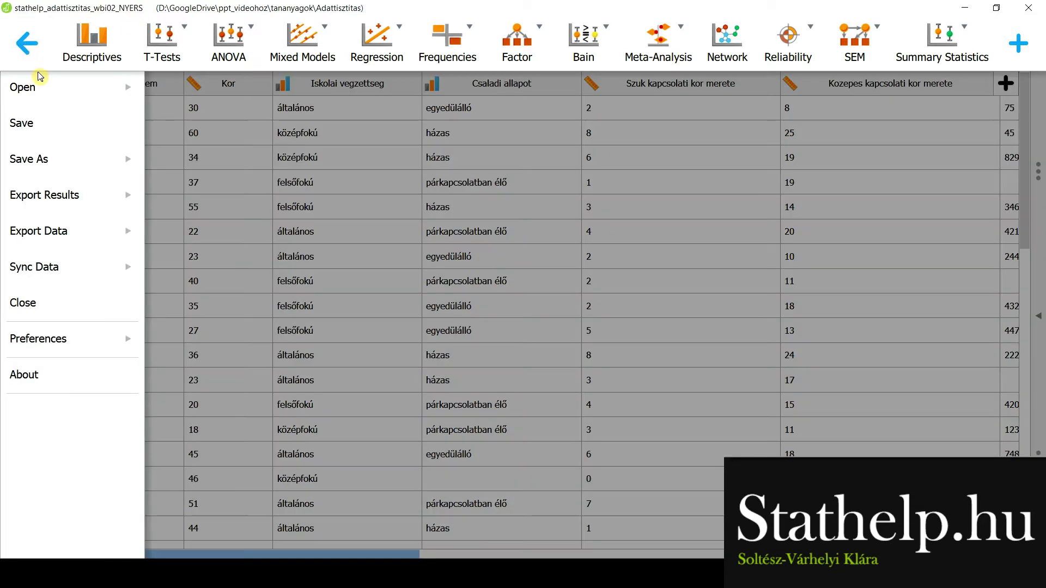
left_click(76, 166)
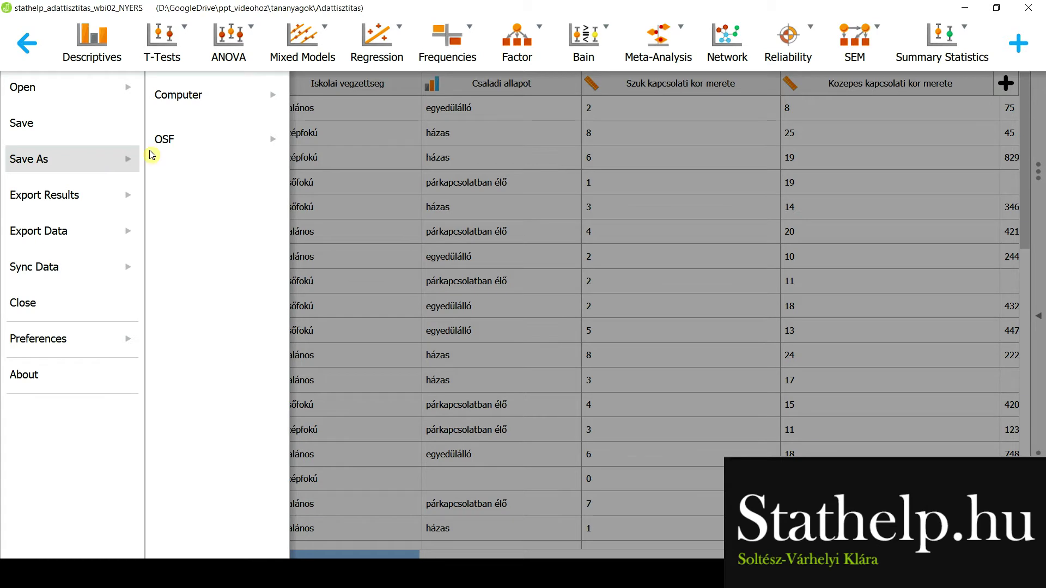
left_click(212, 98)
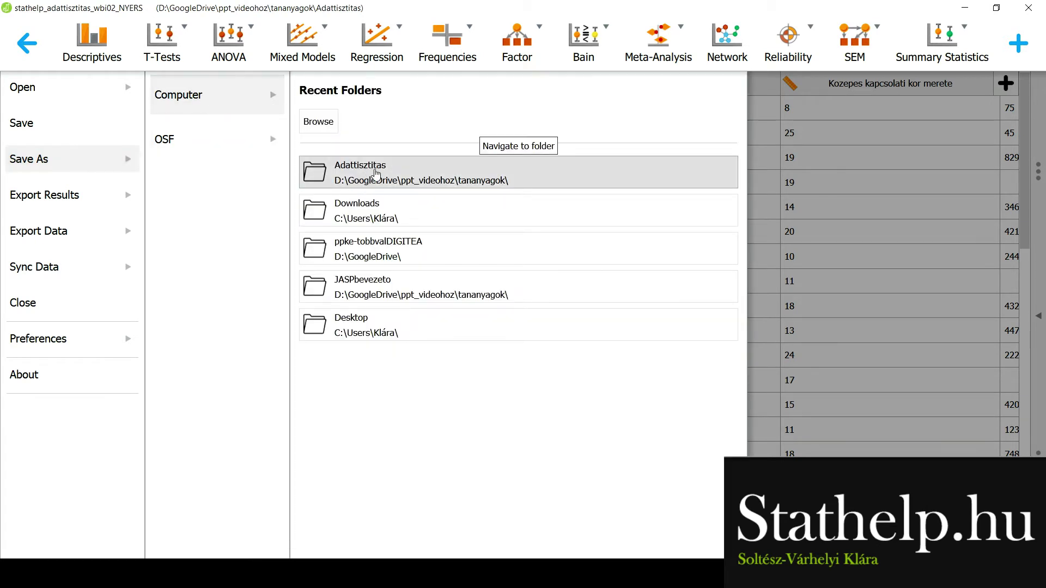
left_click(325, 124)
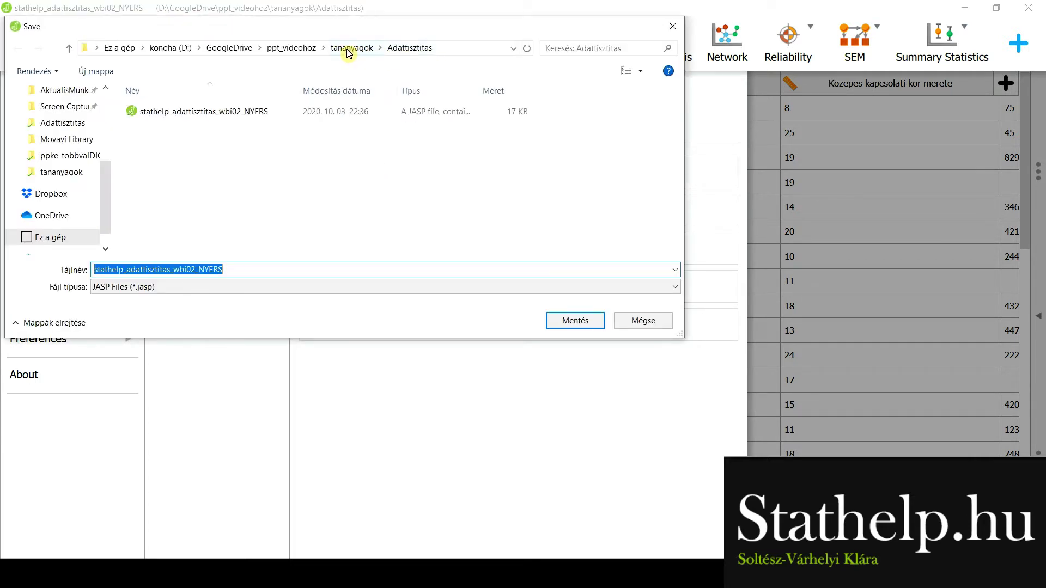
left_click(195, 270)
key("BackSpace")
type("3")
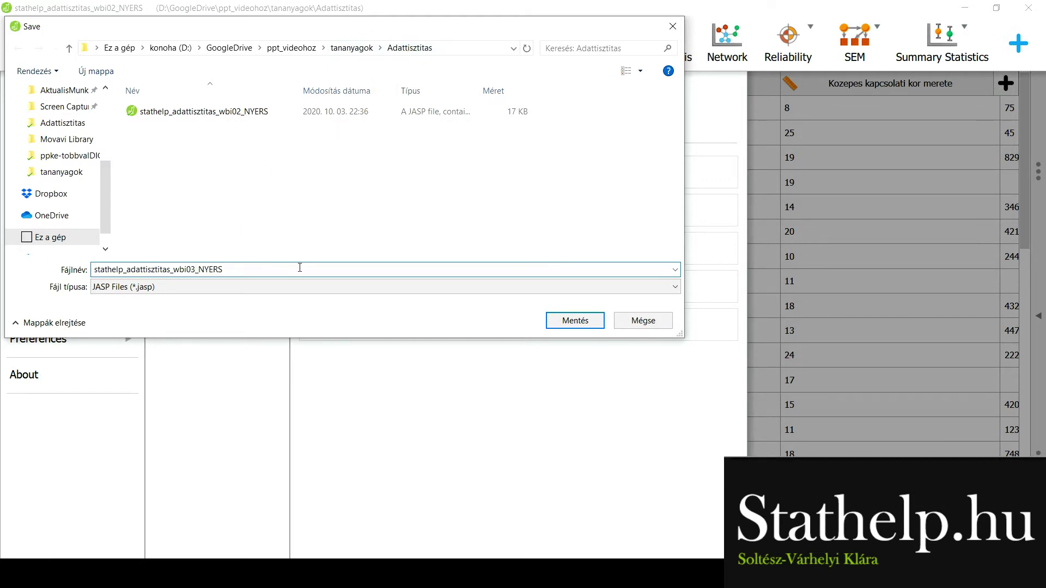
left_click_drag(199, 270, 261, 271)
type("TISZTI")
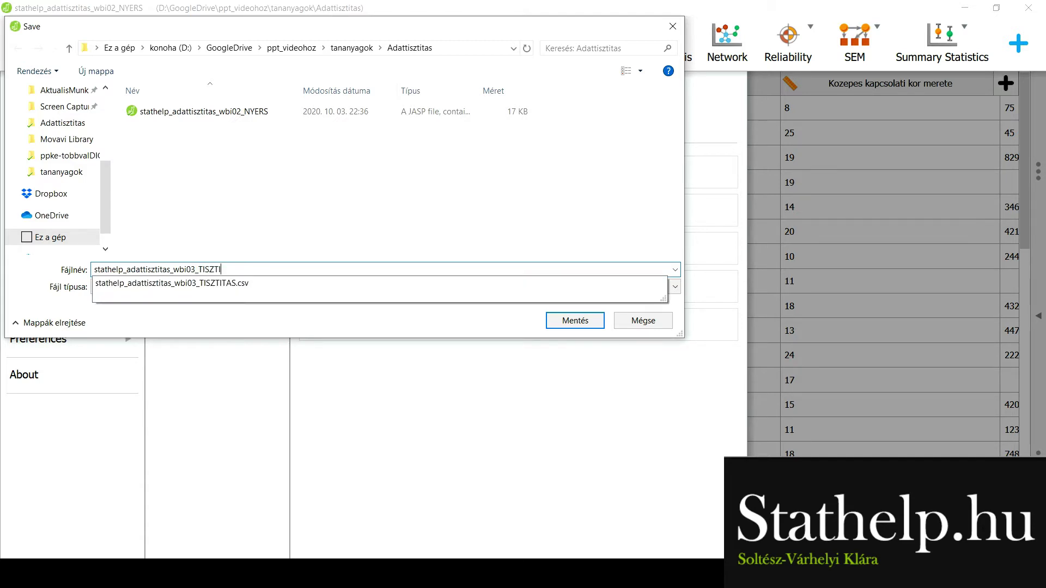
type("TAS")
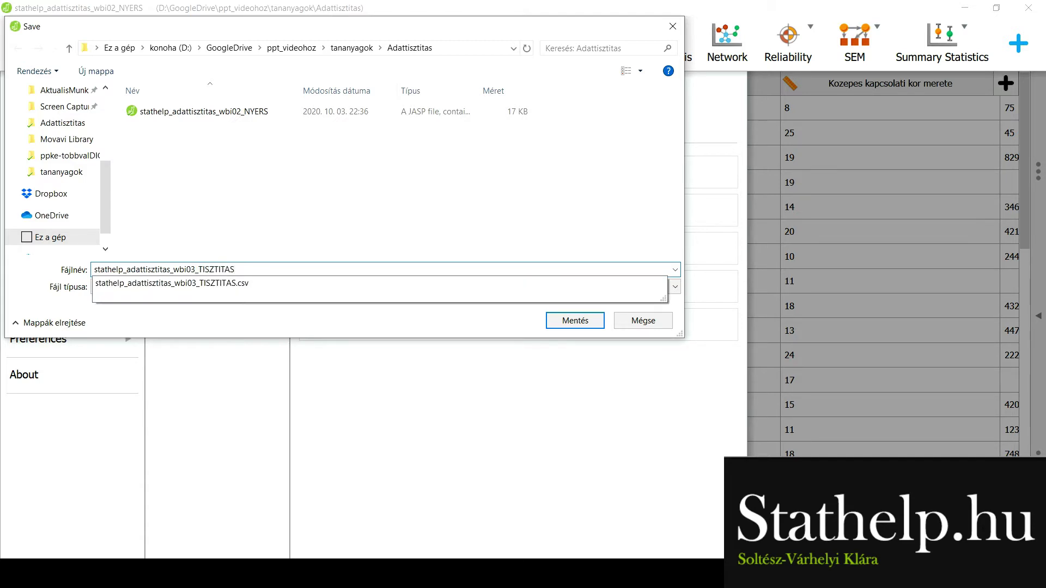
left_click(564, 325)
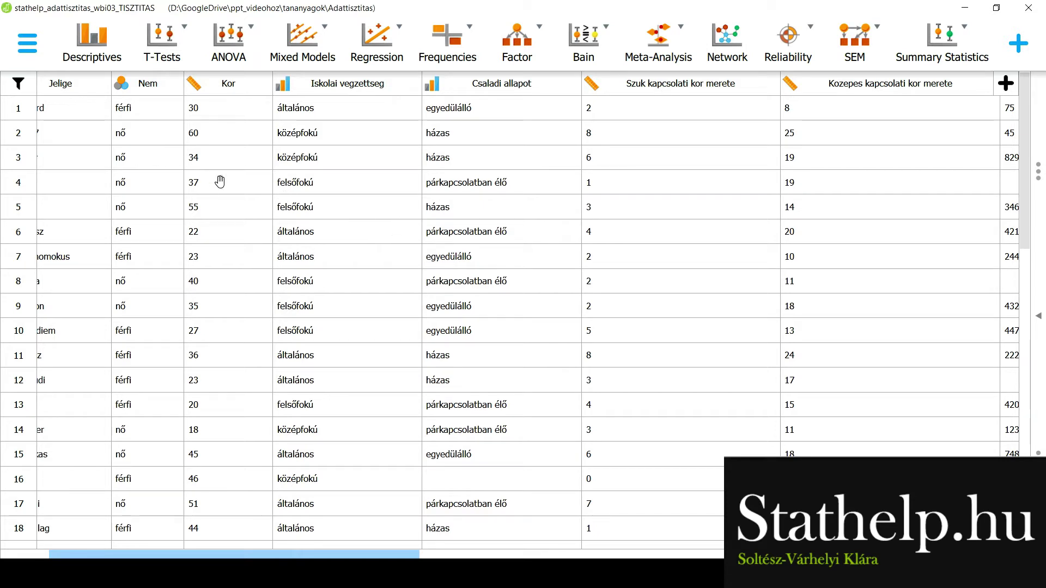
Sync the JASP data with the stathelp_adattisztitas_wbi03_TISZTITAS data file from the Adattisztitas folder.
left_click(29, 49)
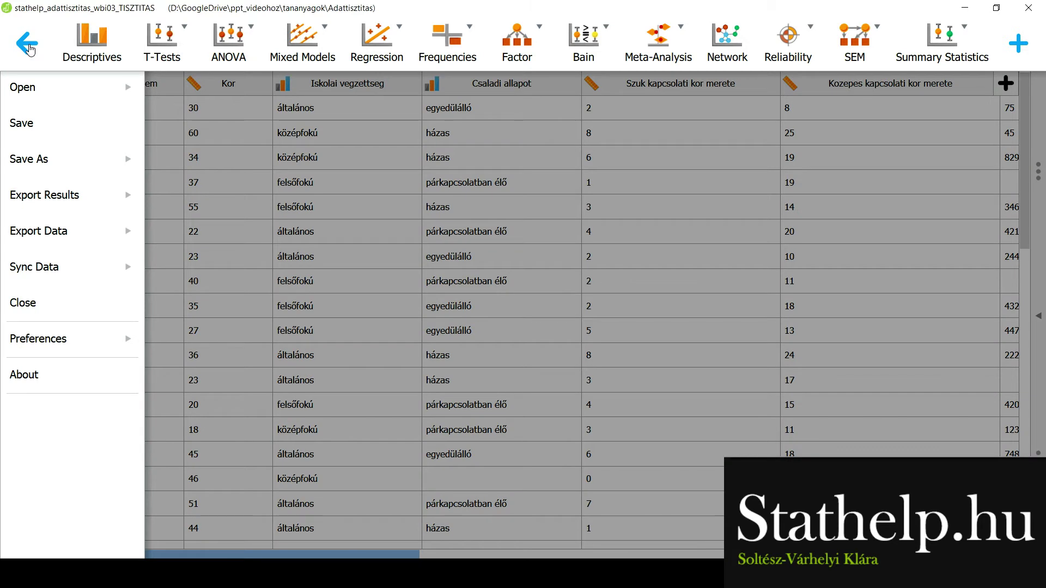
left_click(81, 278)
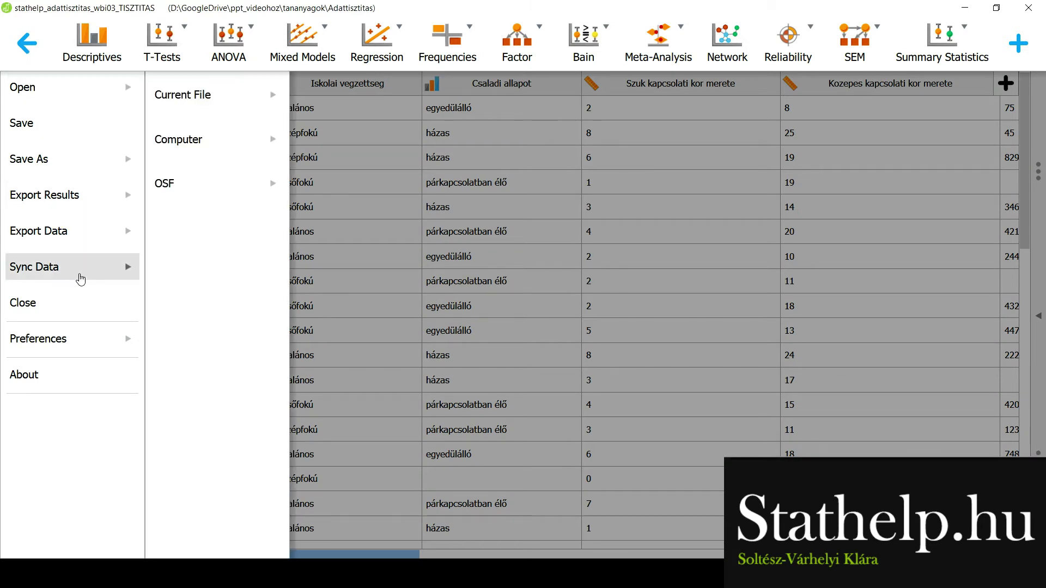
left_click(214, 151)
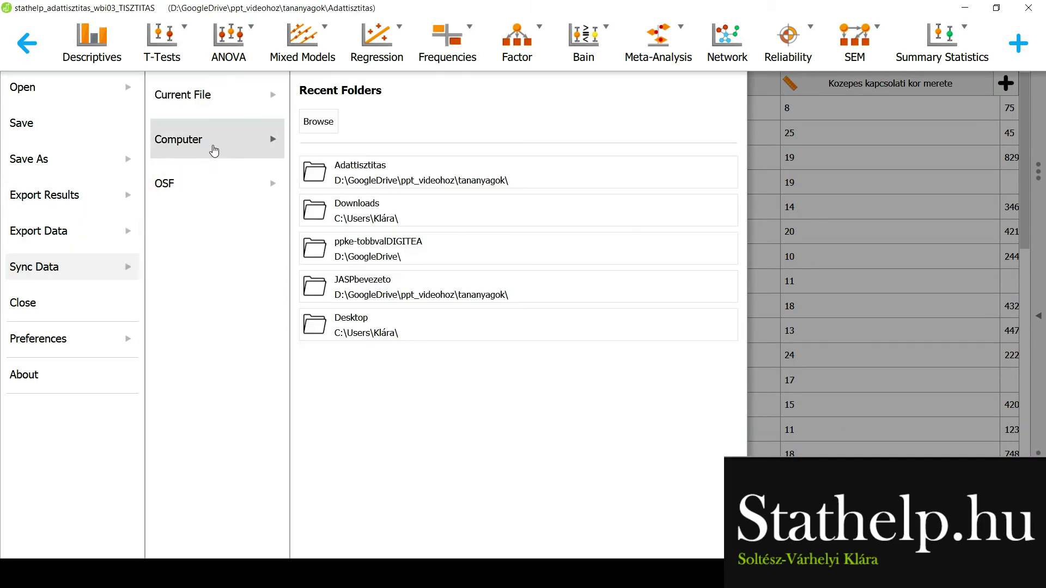
left_click(318, 121)
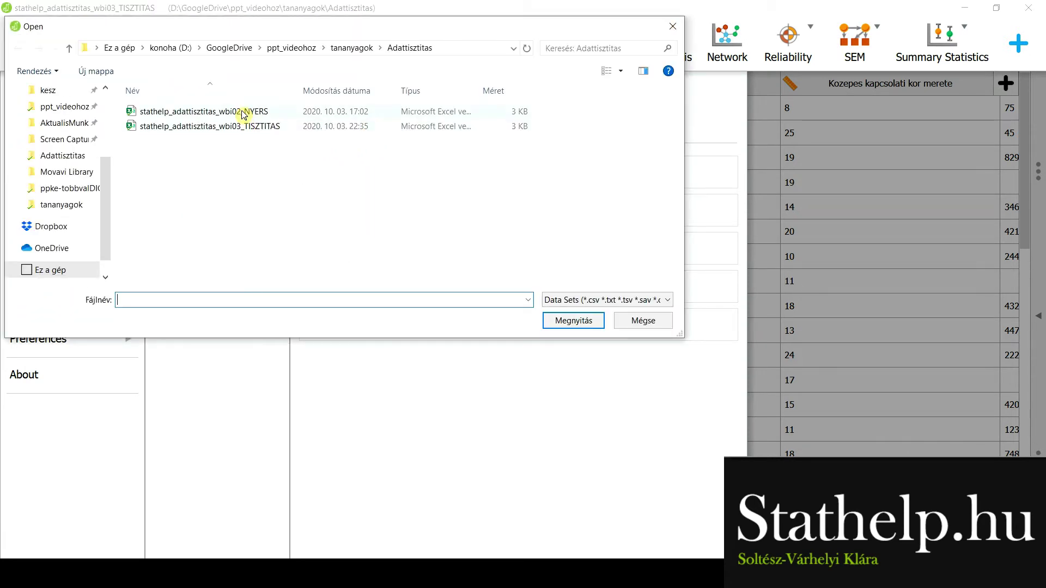
left_click(243, 127)
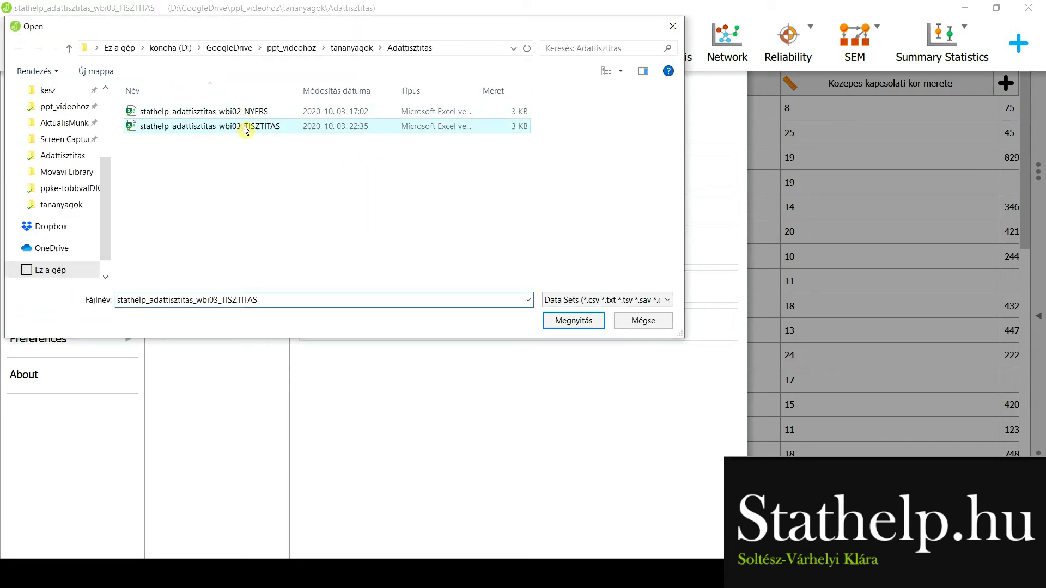
left_click(574, 321)
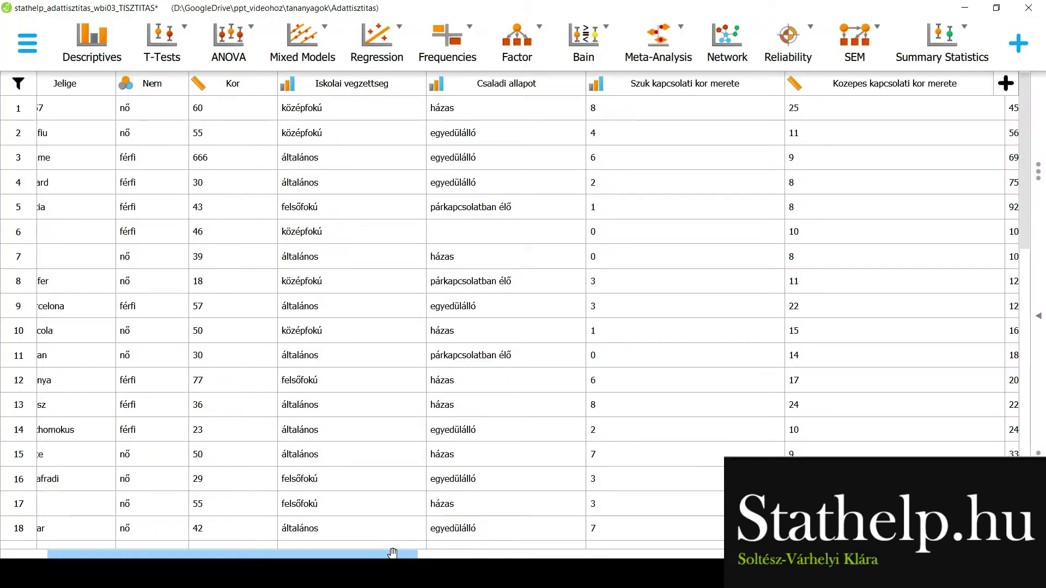
Check the synced records in rows 39 to 51 for Nagy kapcsolati kor merete and Szocialis media aktivitas, including their identifiers.
left_click_drag(359, 555, 589, 554)
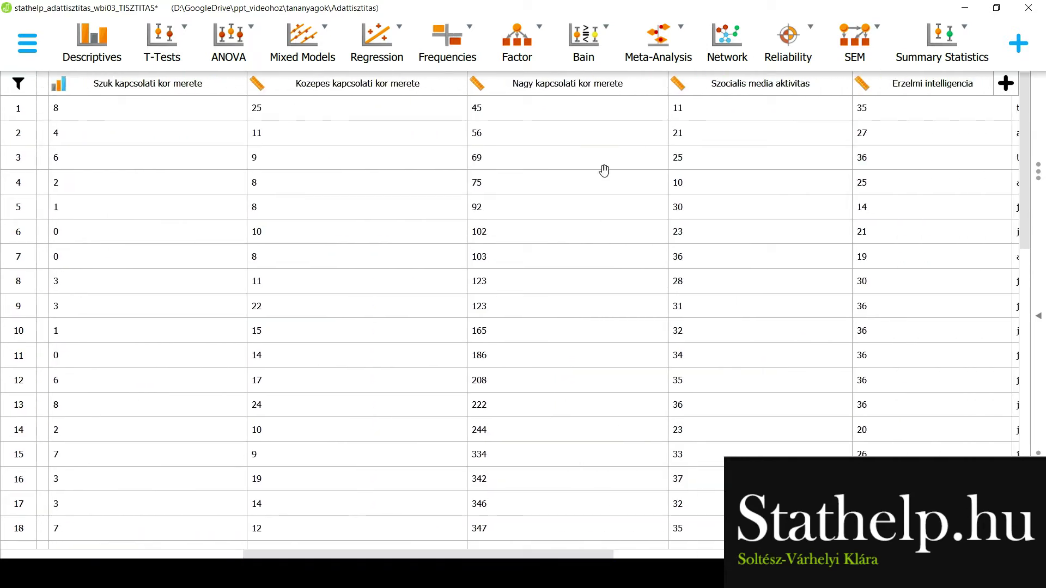
scroll(749, 329, "down", 10)
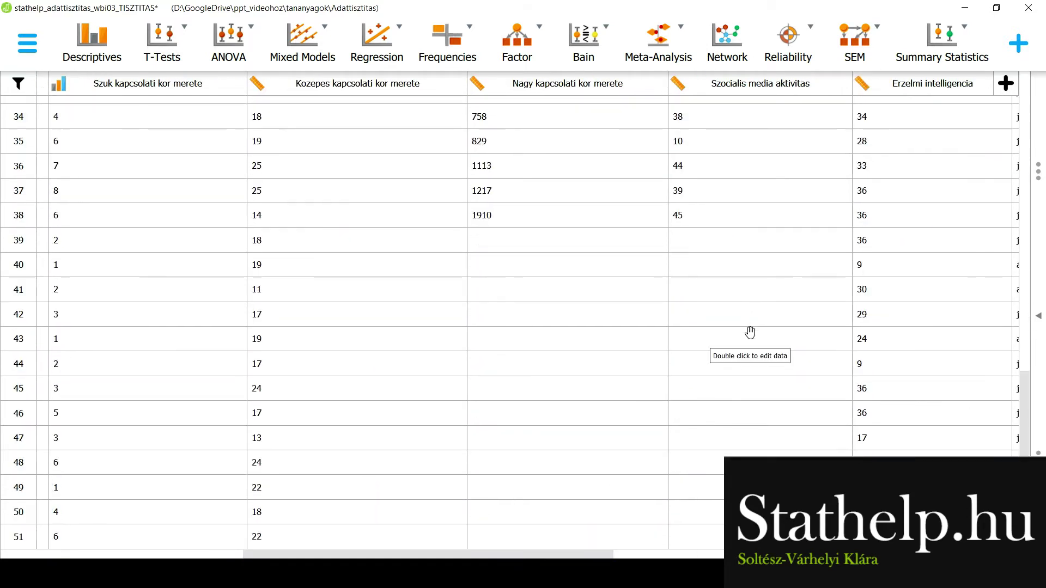
left_click_drag(577, 554, 296, 551)
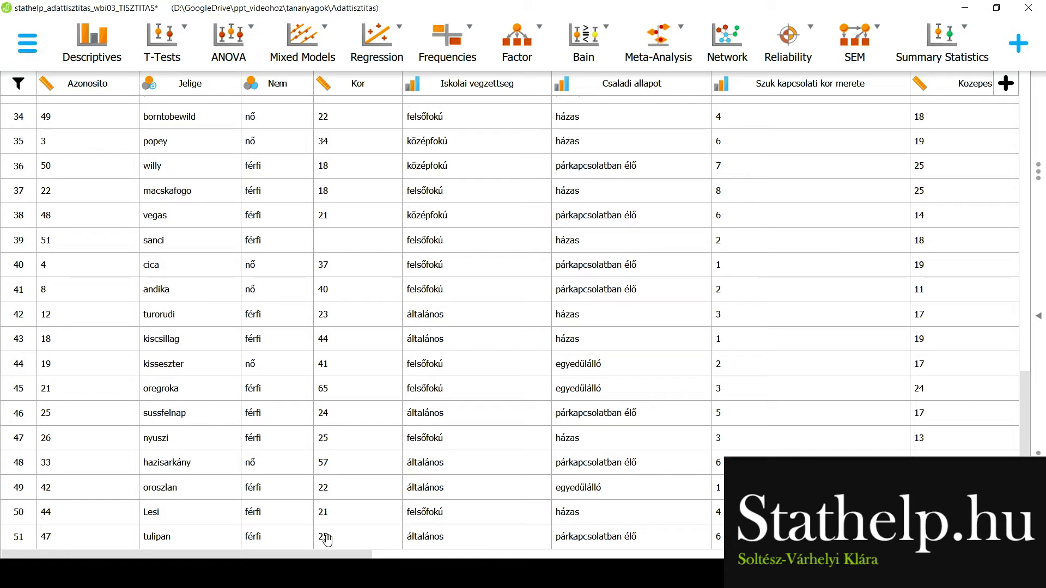
left_click_drag(331, 553, 561, 553)
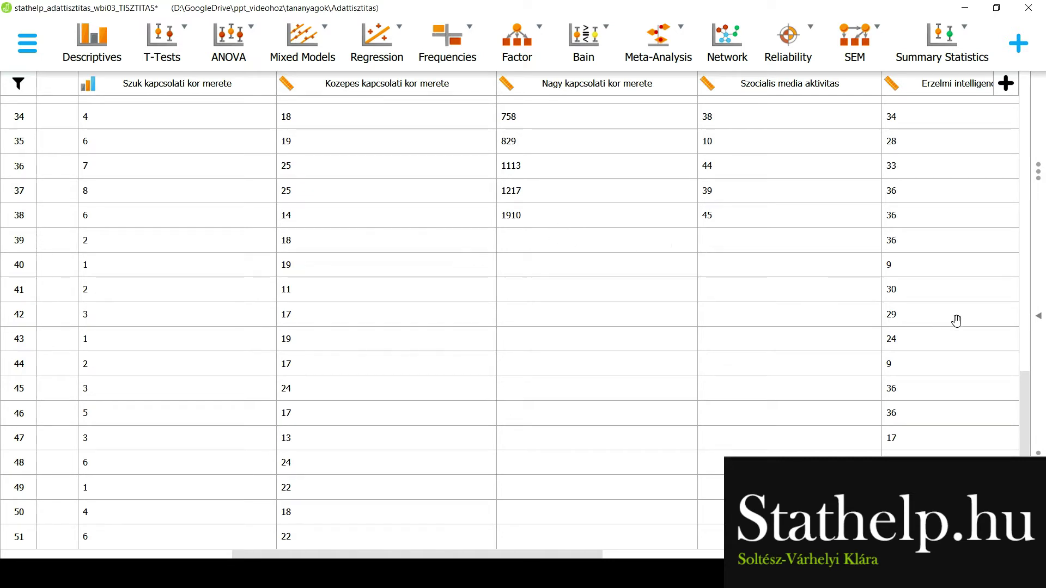
Review the three Descriptive Statistics tables after the sync and reopen the settings of the second analysis.
left_click(1039, 317)
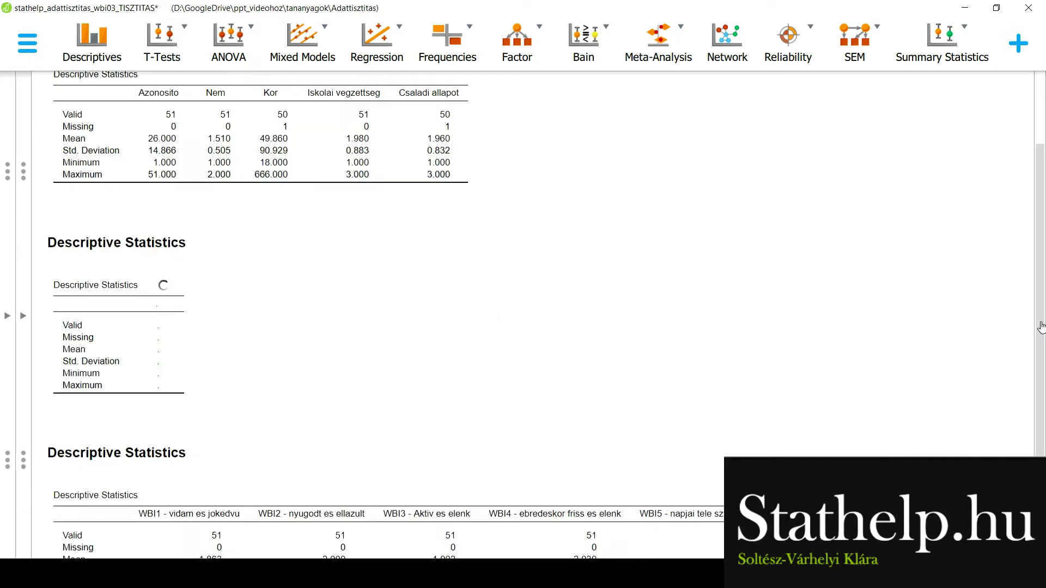
scroll(693, 326, "up", 1)
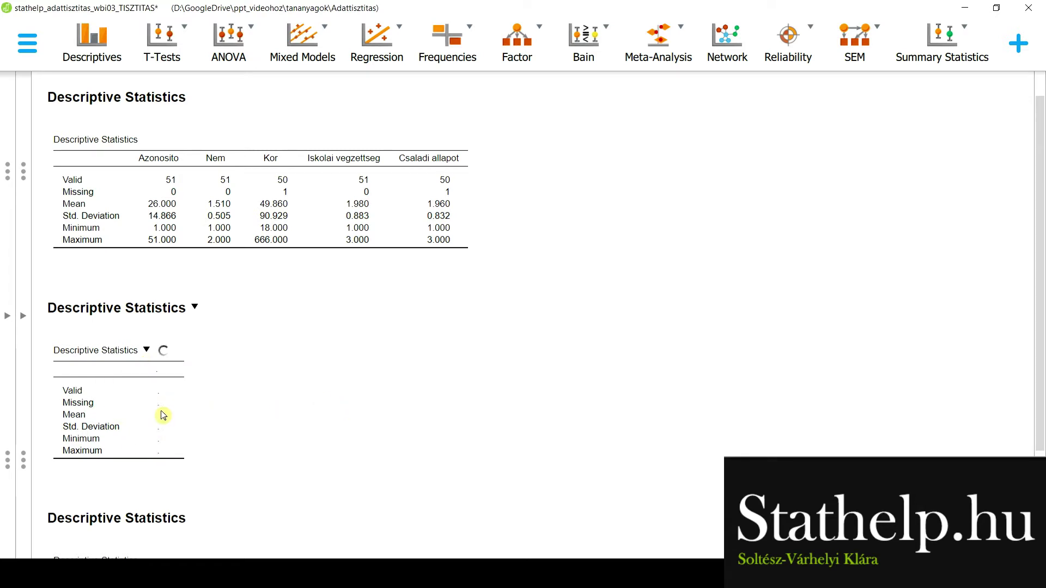
scroll(292, 425, "down", 3)
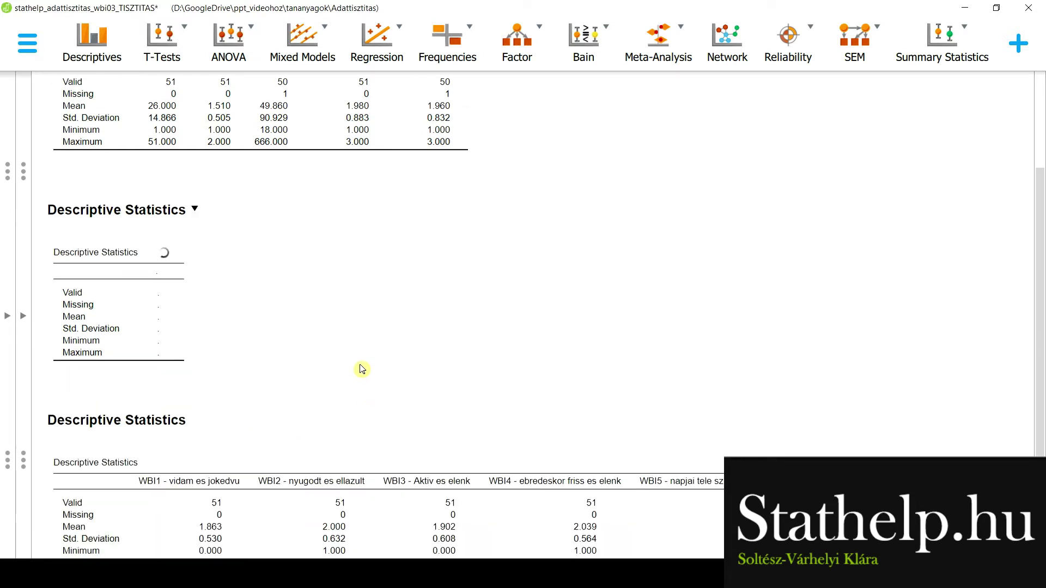
scroll(296, 294, "down", 2)
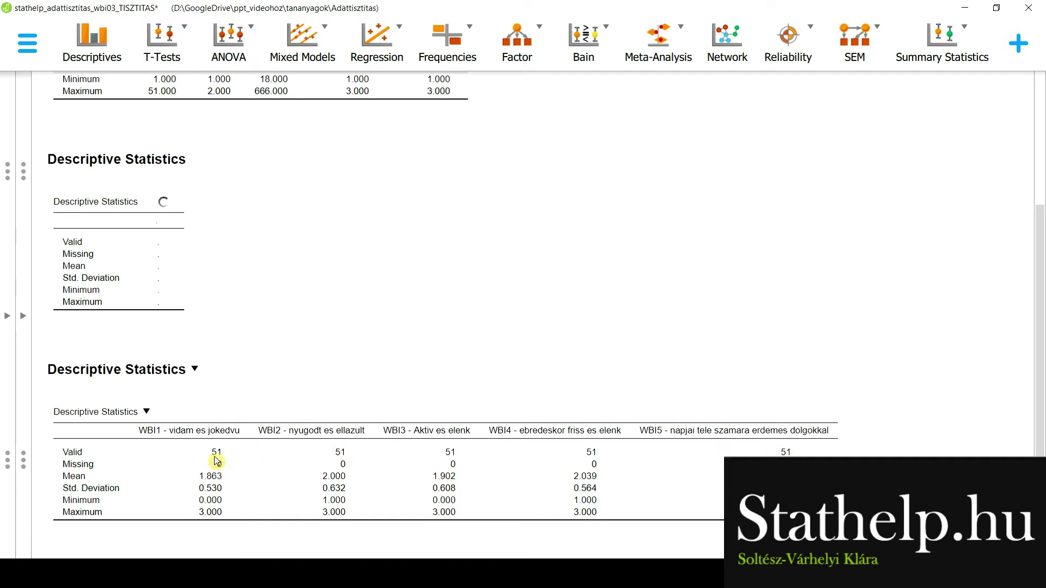
left_click(24, 312)
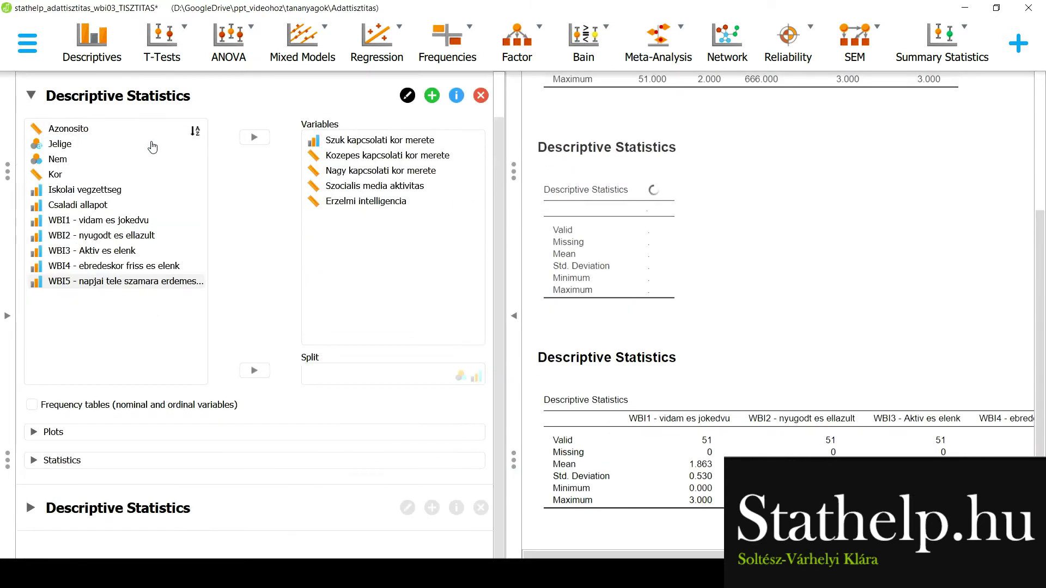
Examine the recalculated table of the second Descriptive Statistics analysis across its variable columns.
left_click(152, 145)
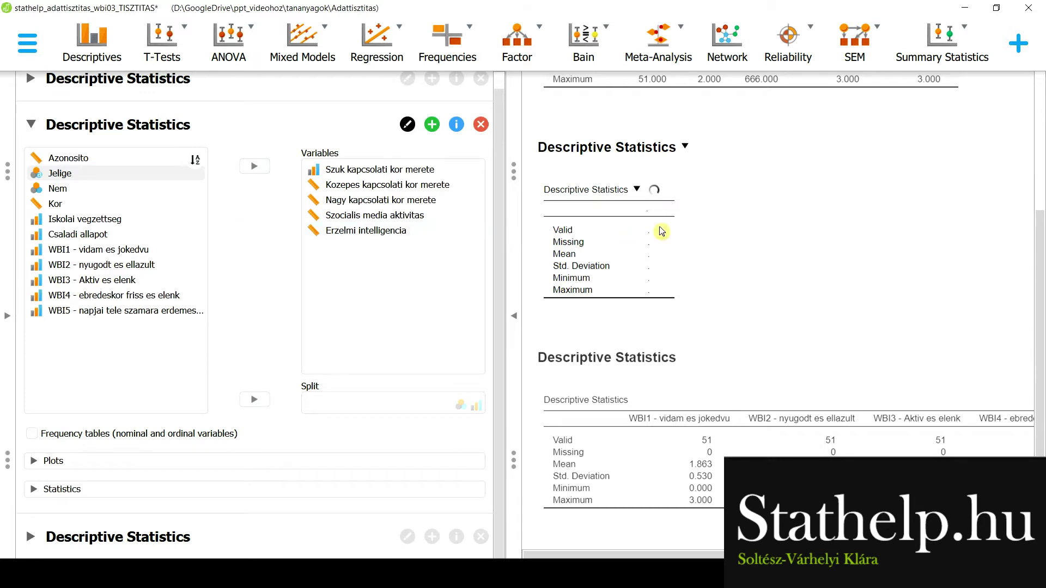
key("End")
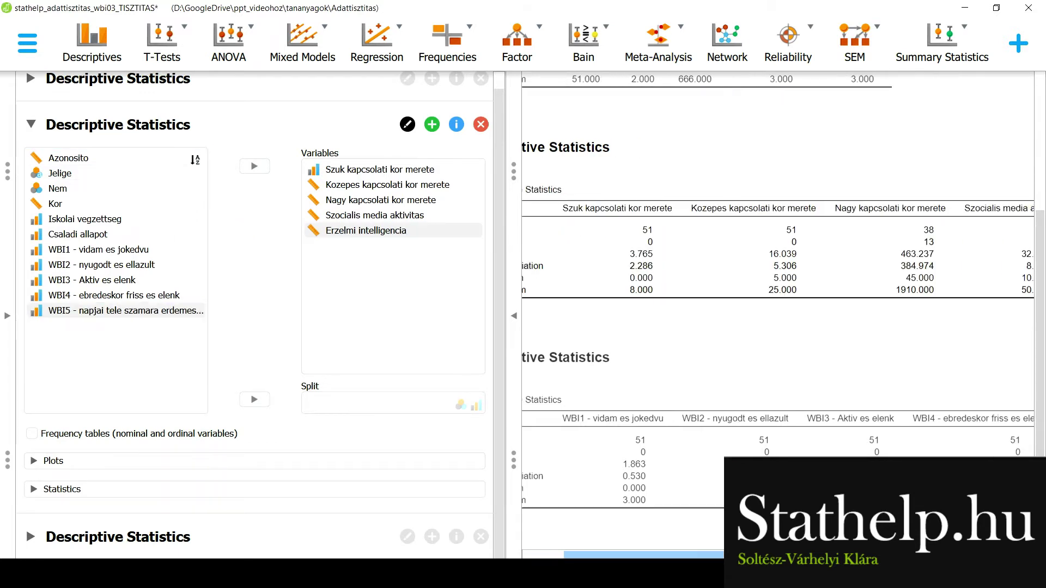
left_click_drag(761, 554, 720, 545)
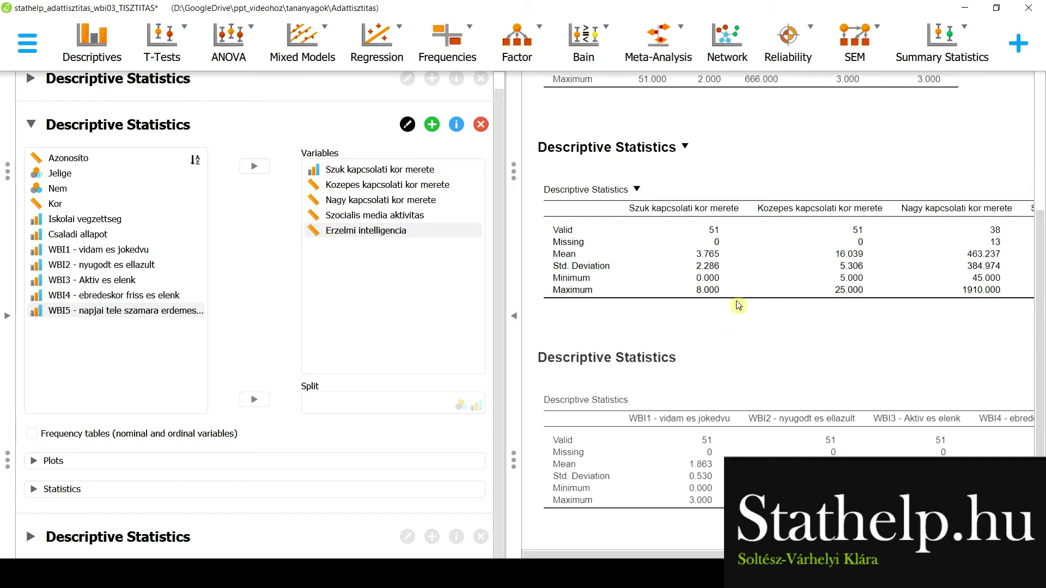
Remove Erzelmi intelligencia from the second analysis's variables and add it back to rerun the descriptives.
left_click(364, 231)
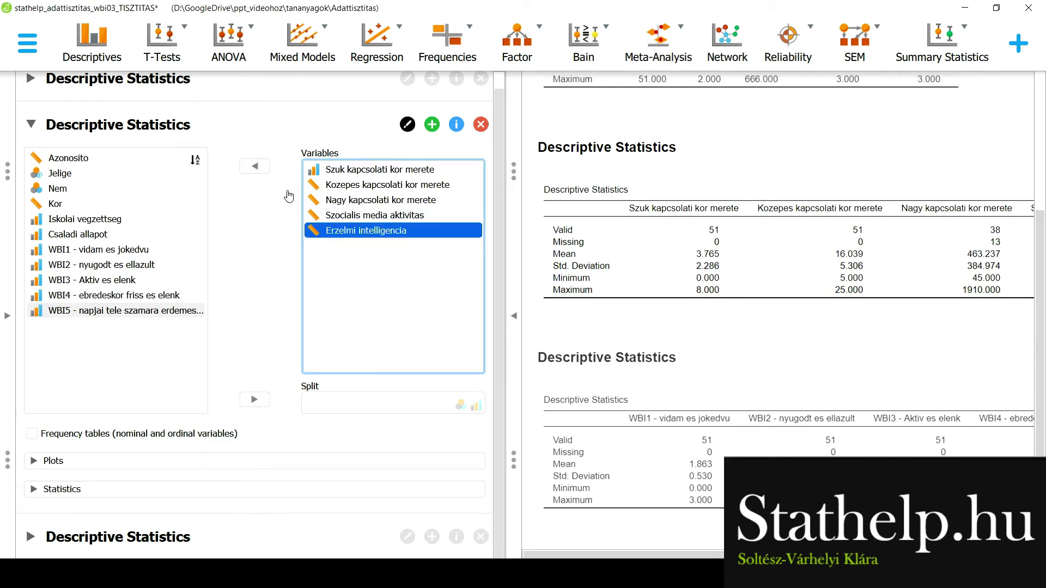
left_click(255, 167)
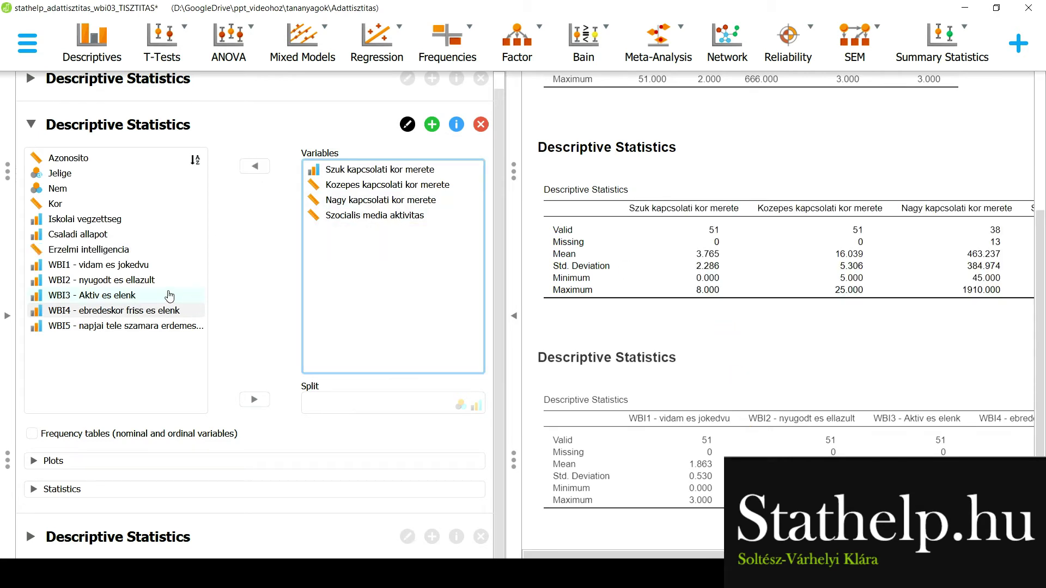
left_click(94, 251)
left_click(252, 168)
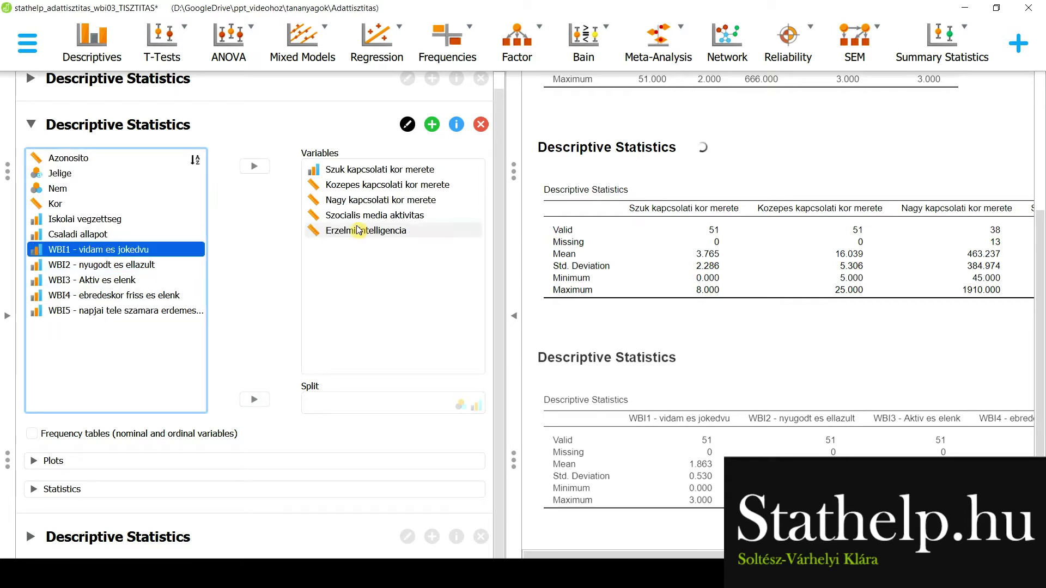
Expand the results to full width and review the three Descriptive Statistics tables for missing and extreme values.
left_click(514, 316)
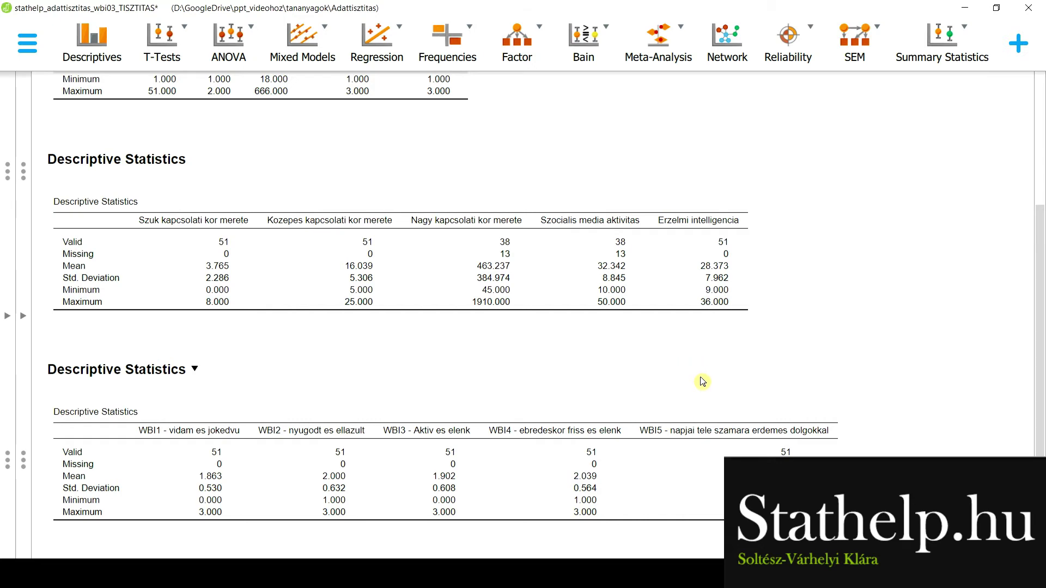
scroll(702, 382, "up", 5)
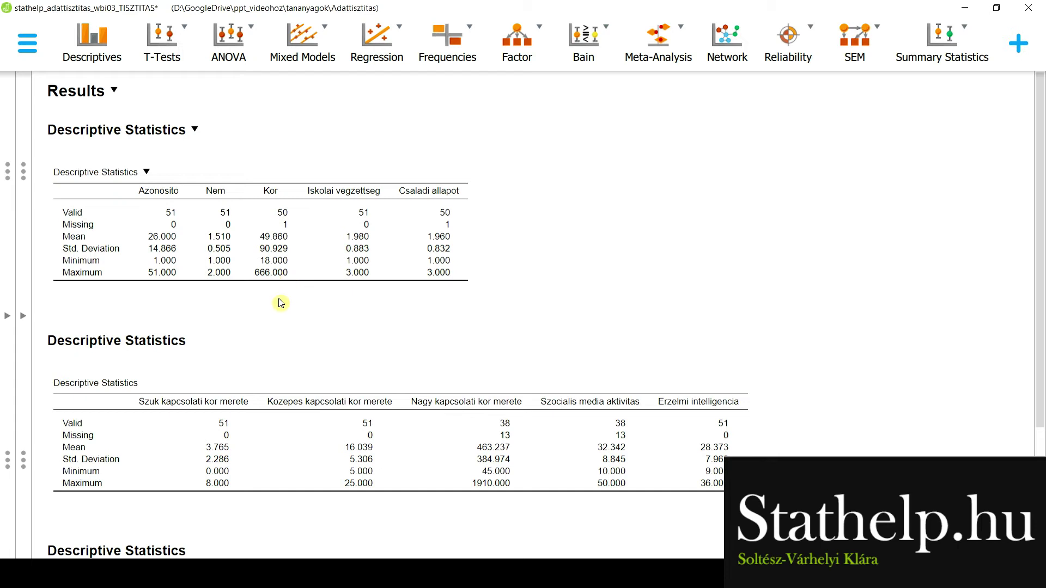
Show the data view and check the Kor and Csaladi allapot columns for missing and implausible values.
left_click(7, 315)
scroll(600, 310, "up", 8)
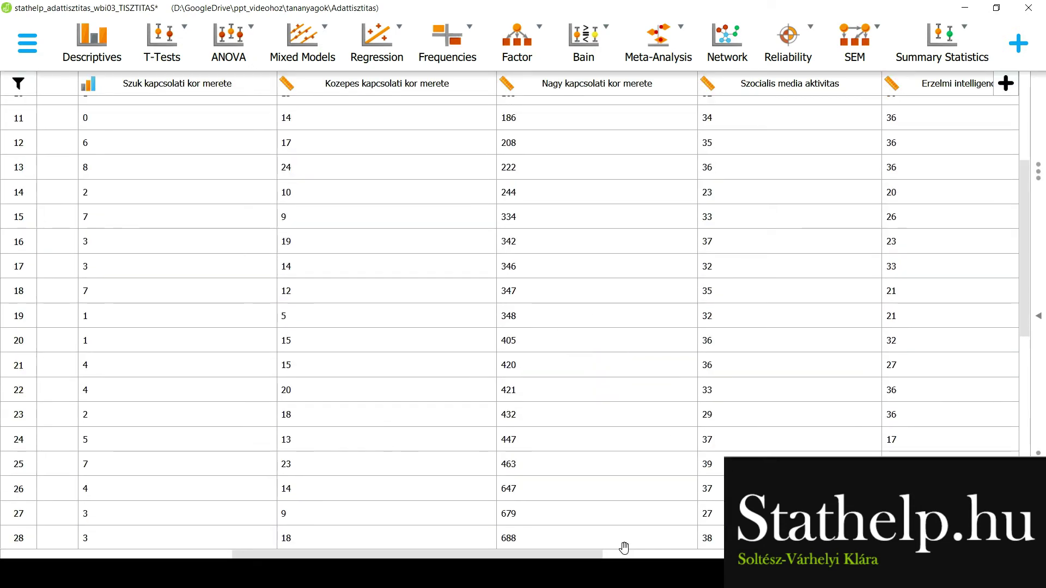
left_click_drag(584, 554, 391, 554)
scroll(249, 243, "down", 8)
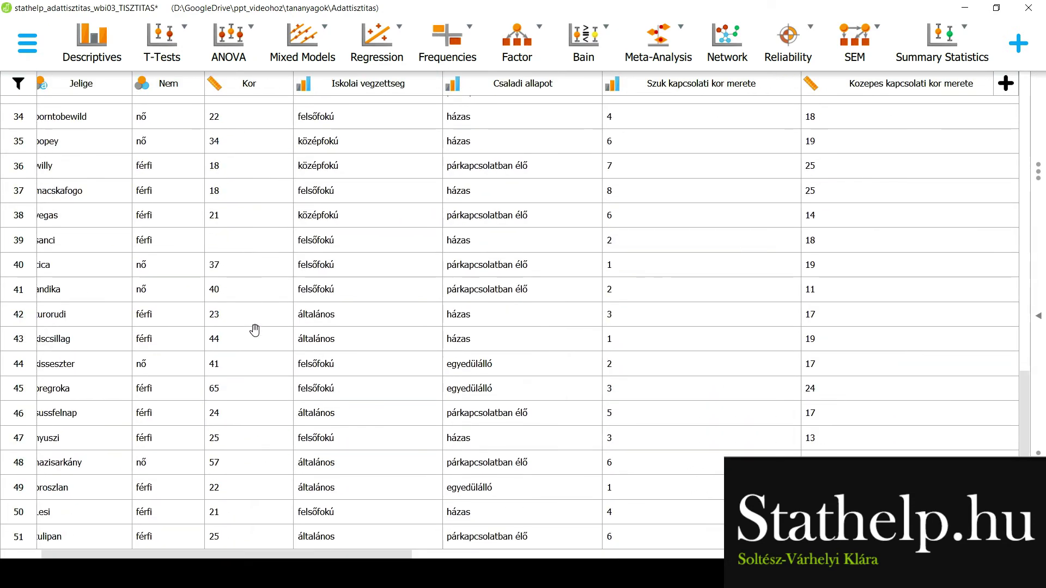
scroll(254, 322, "up", 8)
scroll(254, 321, "up", 3)
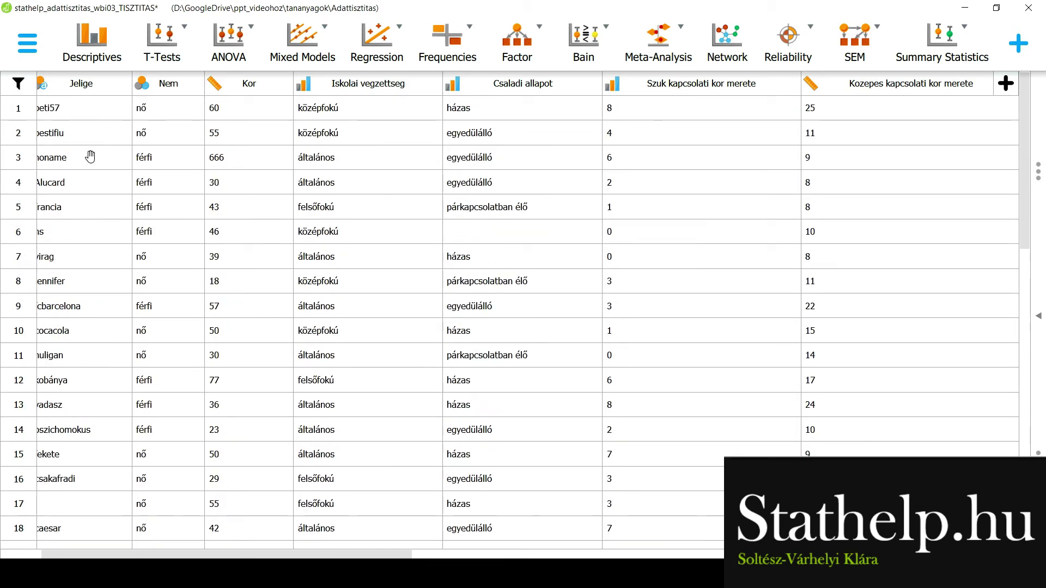
Open the linked stathelp_adattisztitas_wbi03_TISZTITAS data file in Excel and select columns A to P.
double_click(500, 252)
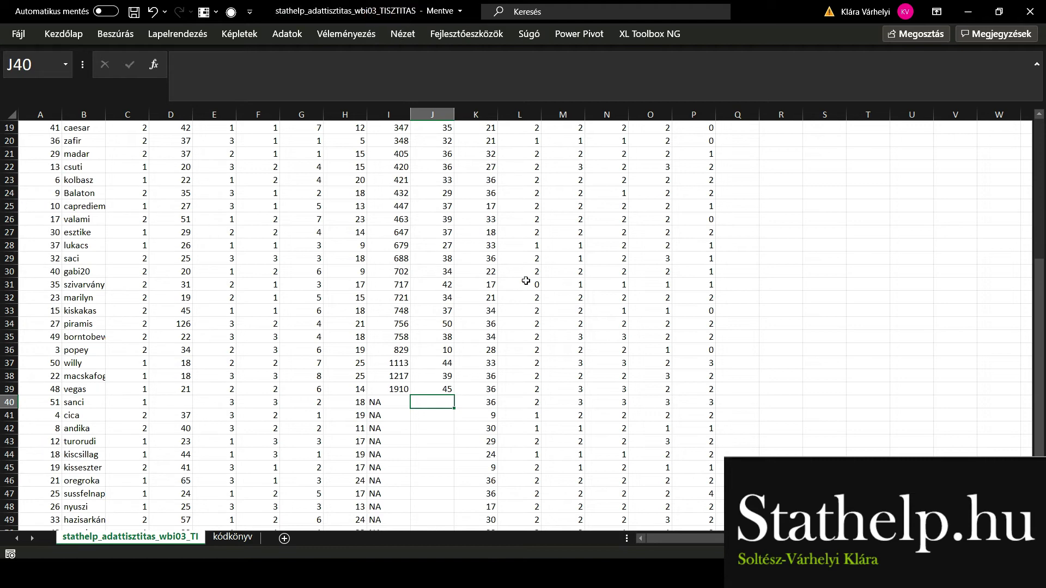
scroll(56, 117, "up", 6)
left_click_drag(56, 117, 703, 115)
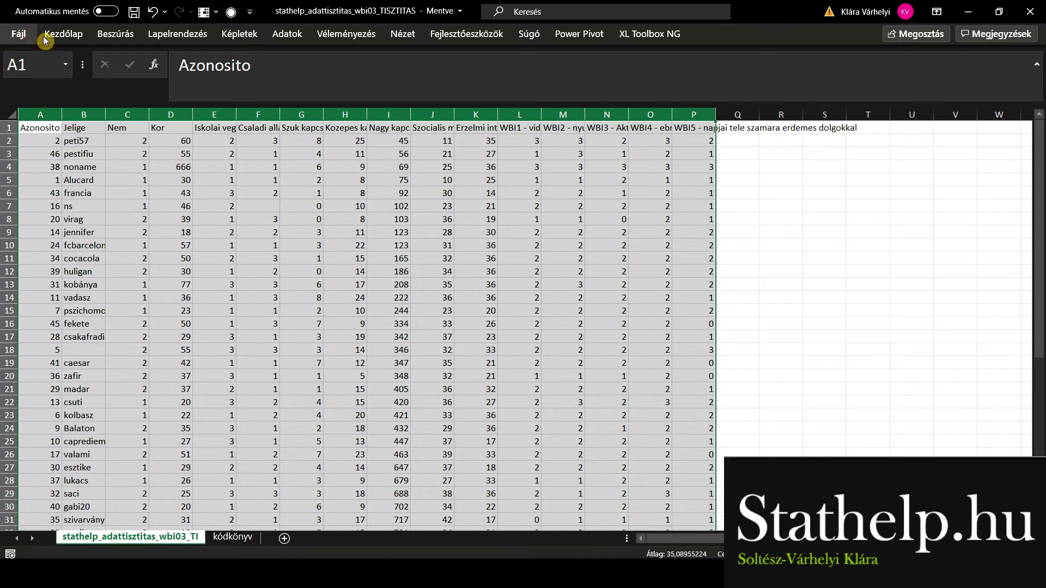
Start a custom sort of the selected columns and delete the secondary Szocialis media aktivitas sort level.
left_click(63, 37)
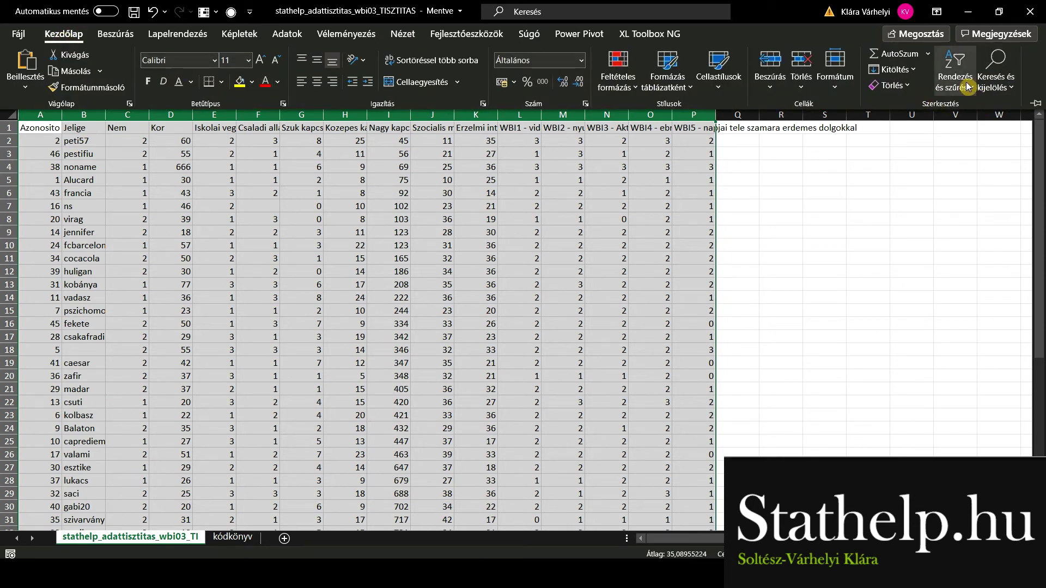
left_click(969, 93)
left_click(967, 156)
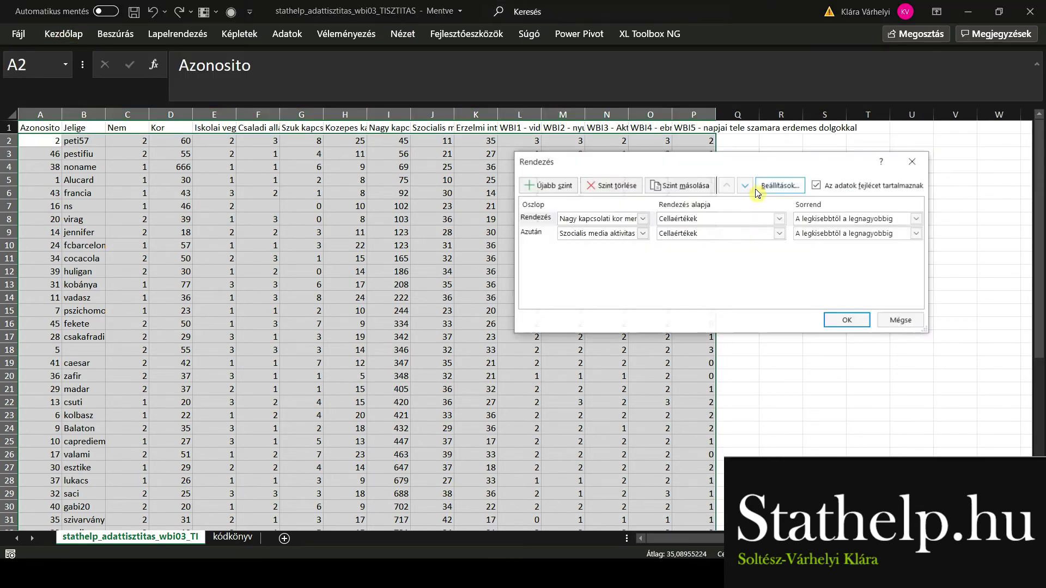
left_click(624, 234)
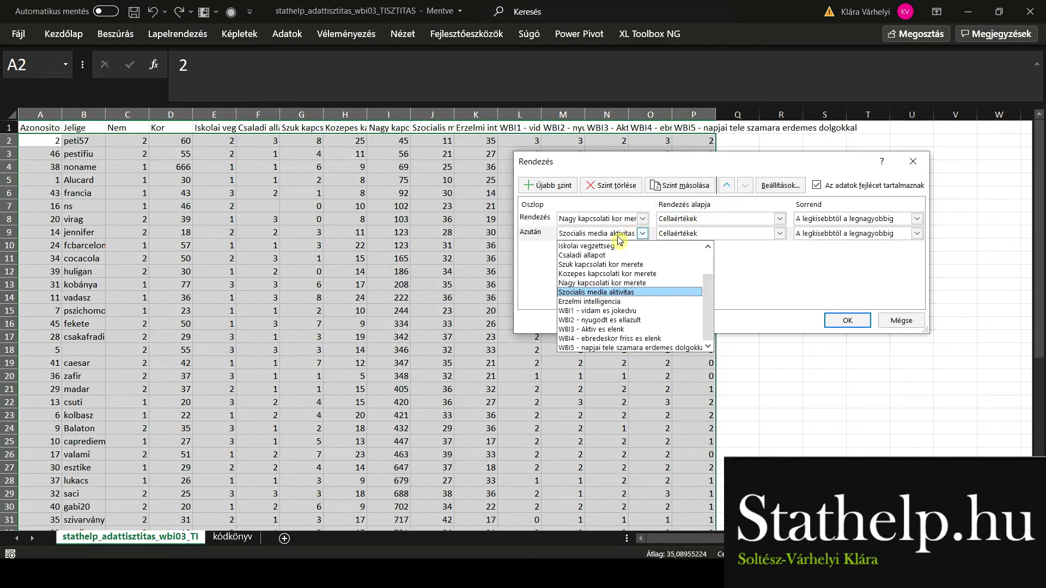
left_click(620, 187)
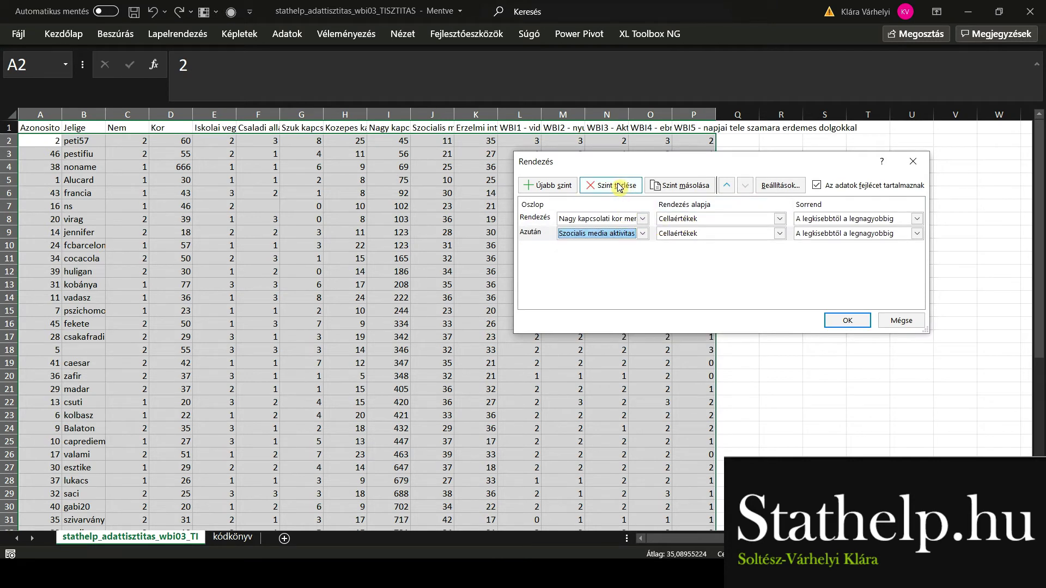
left_click(620, 187)
Sort the dataset by Kor cell values from smallest to largest.
left_click(618, 220)
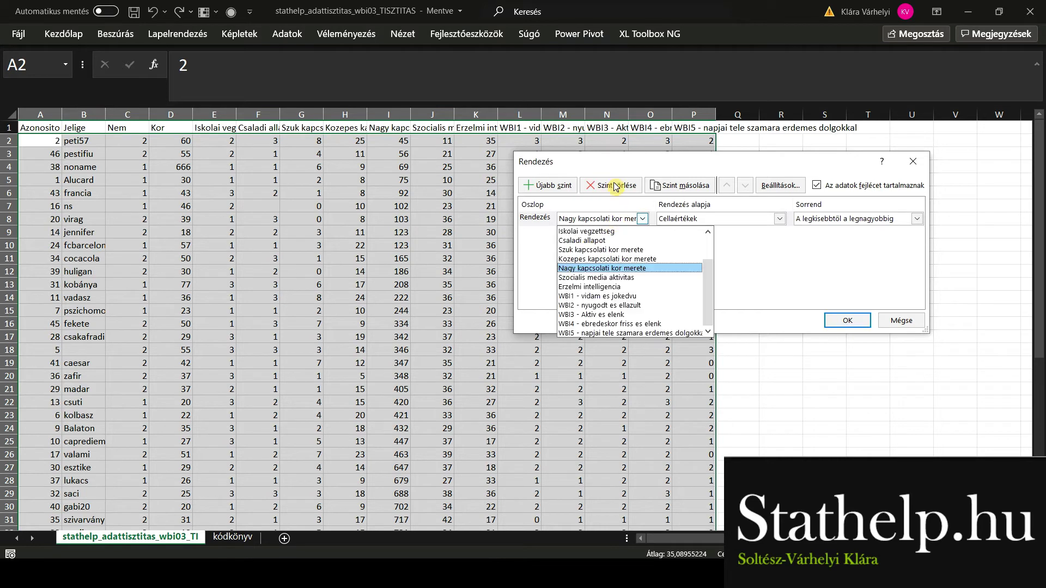
left_click(616, 187)
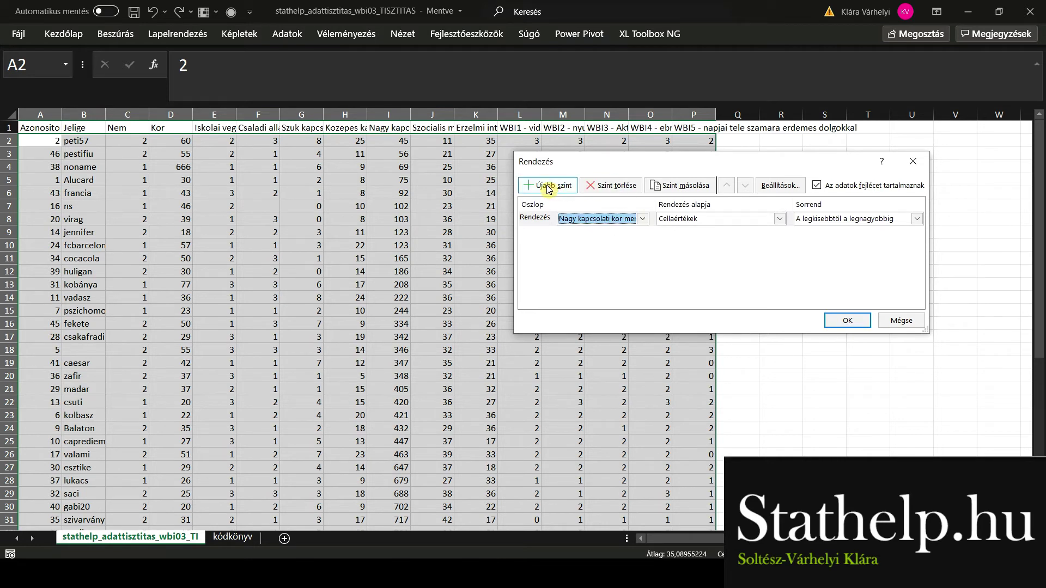
left_click(641, 219)
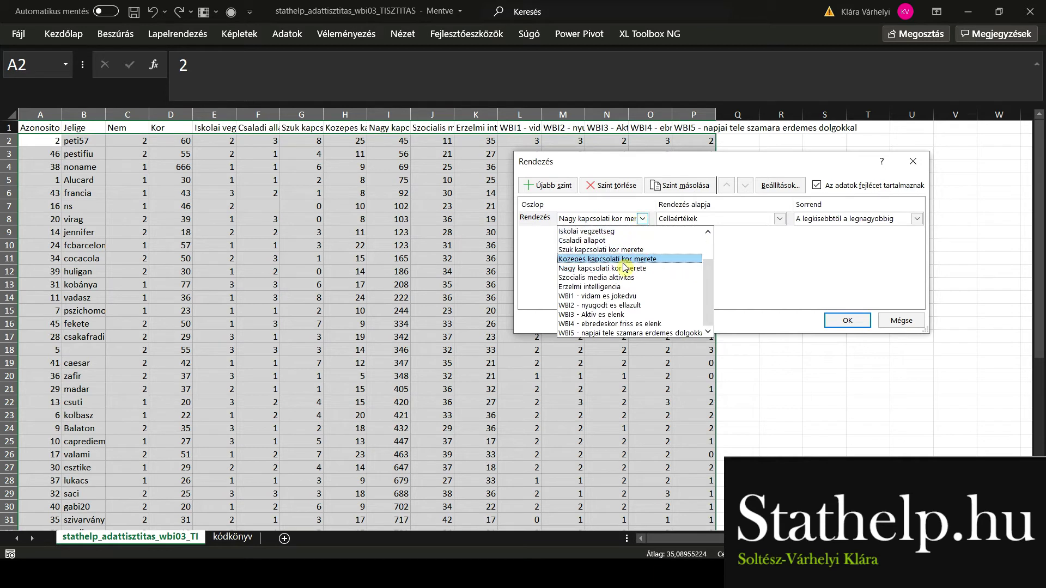
scroll(588, 267, "up", 4)
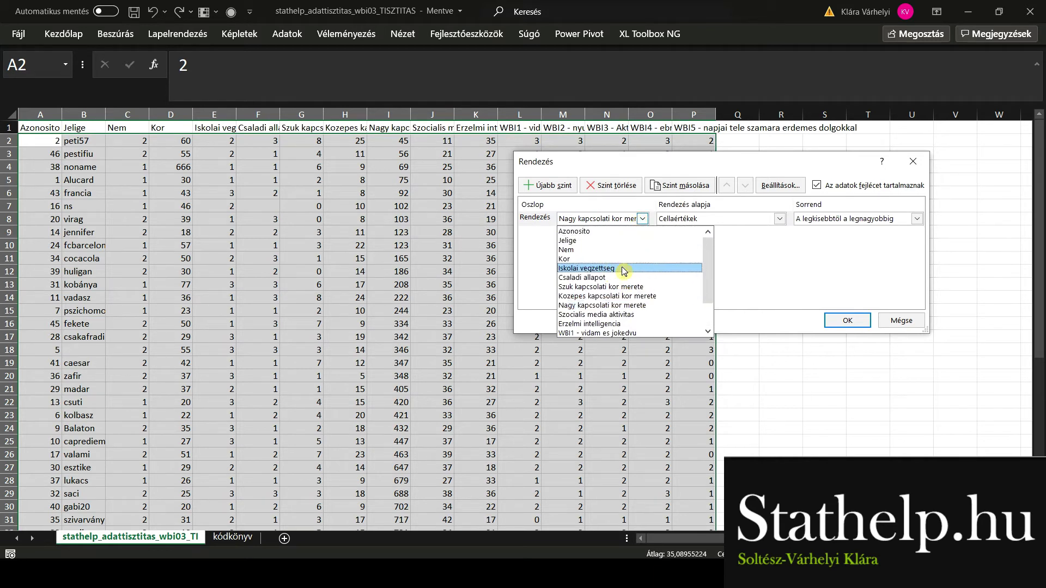
left_click(582, 260)
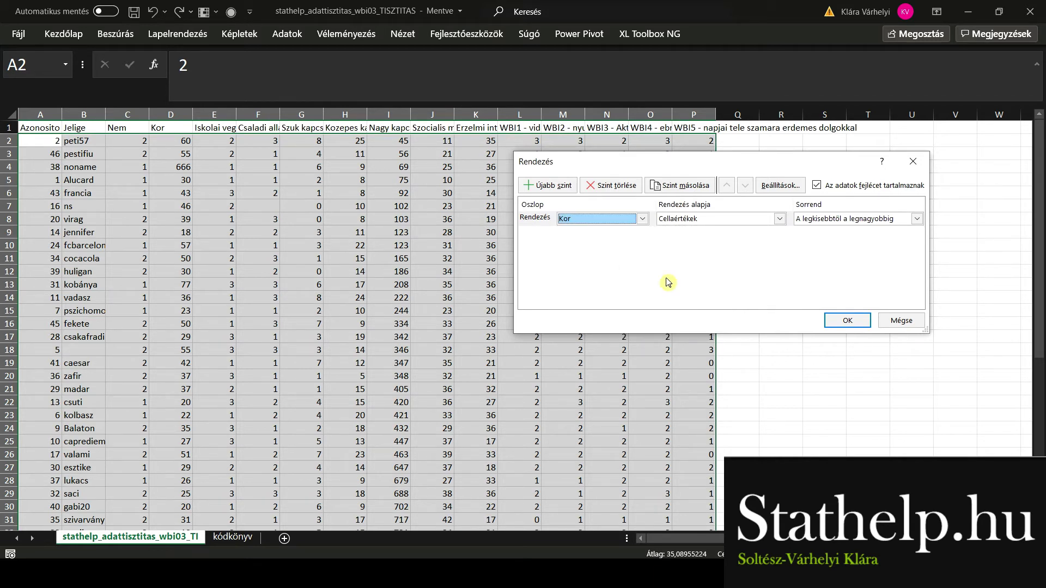
left_click(850, 322)
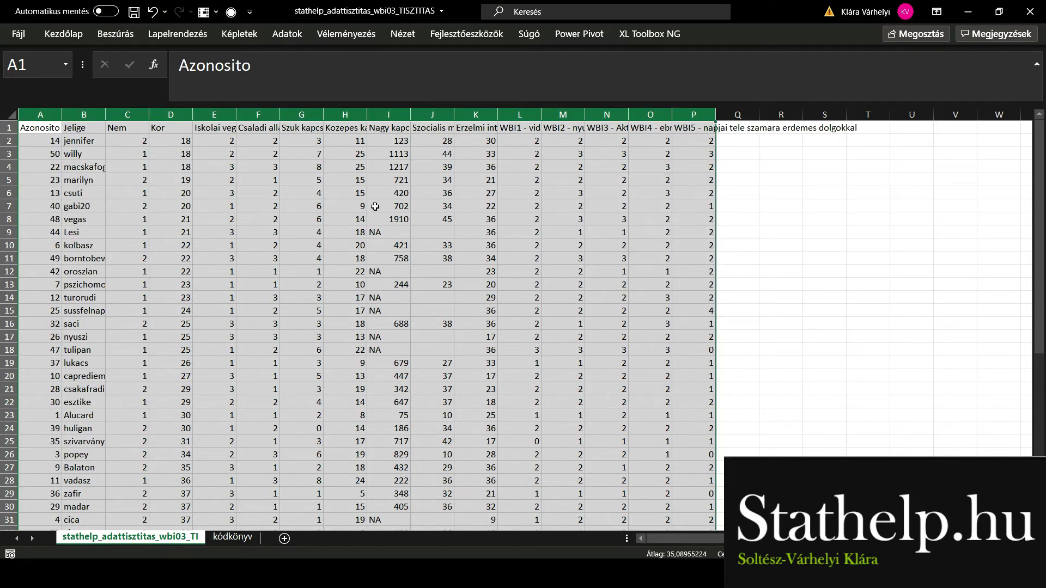
Check the sorted Kor column from its lowest values down to its highest and empty cells.
left_click_drag(180, 138, 180, 182)
scroll(179, 257, "down", 11)
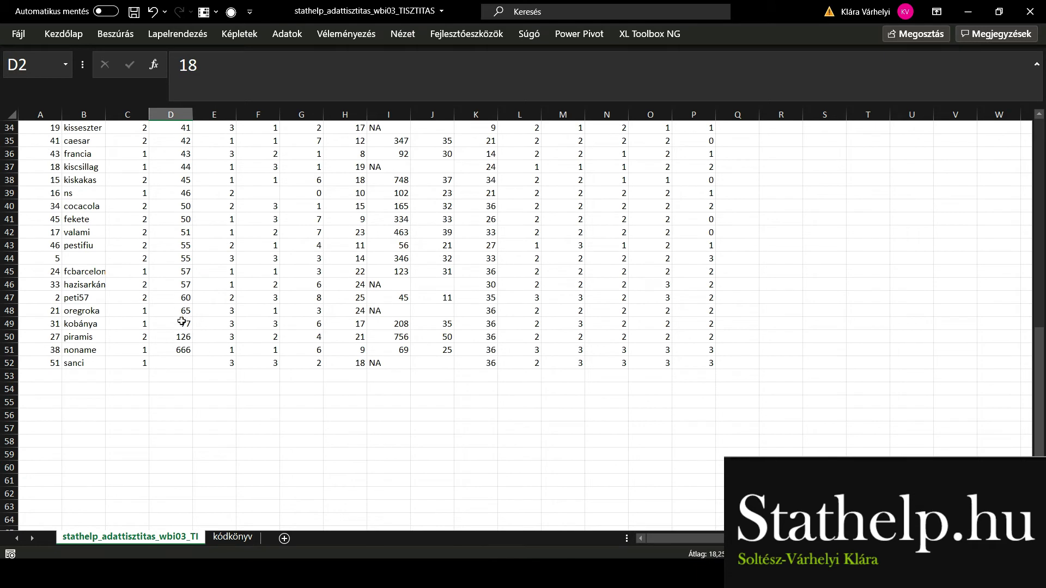